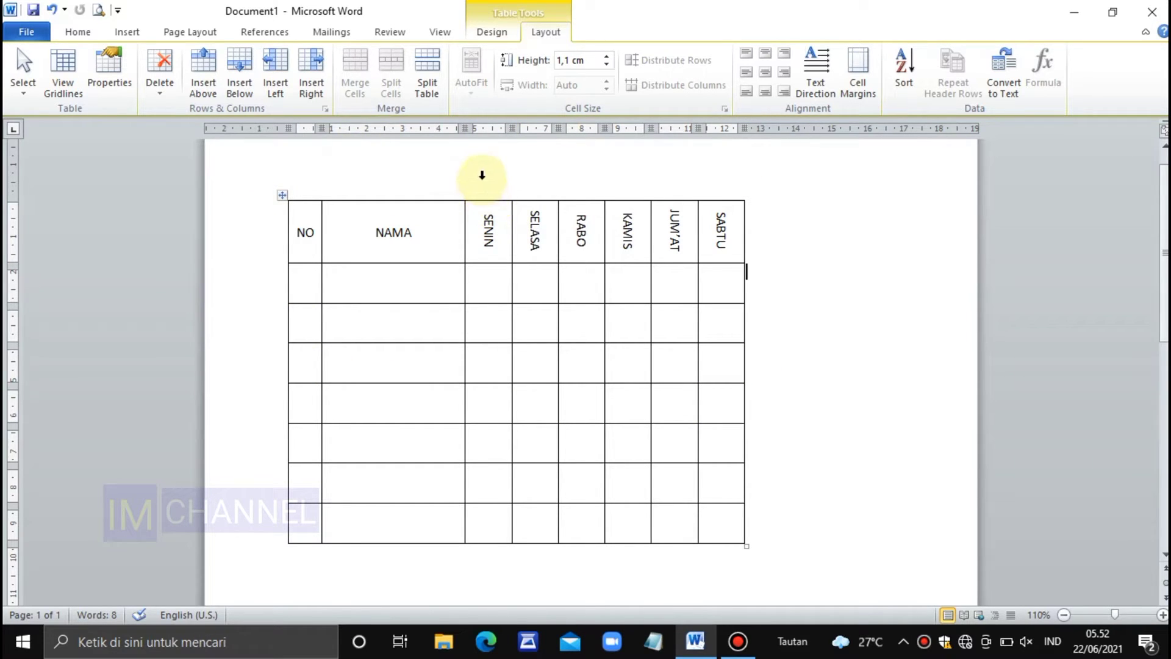
left_click(482, 175)
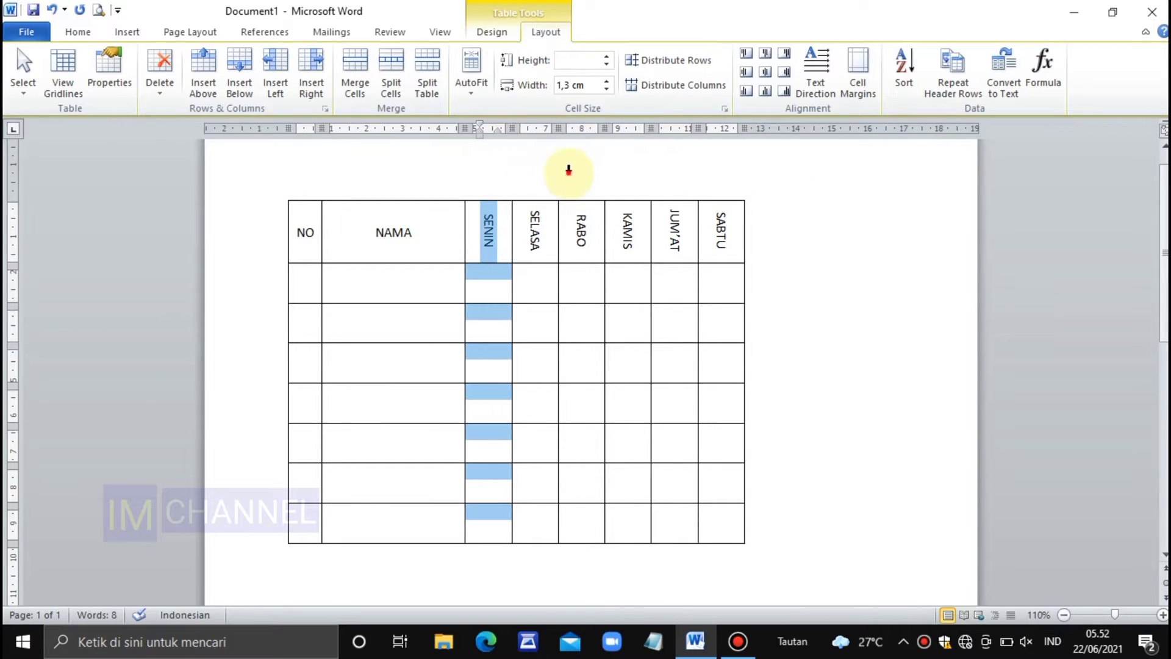
left_click(579, 175)
left_click(725, 172)
left_click(785, 190)
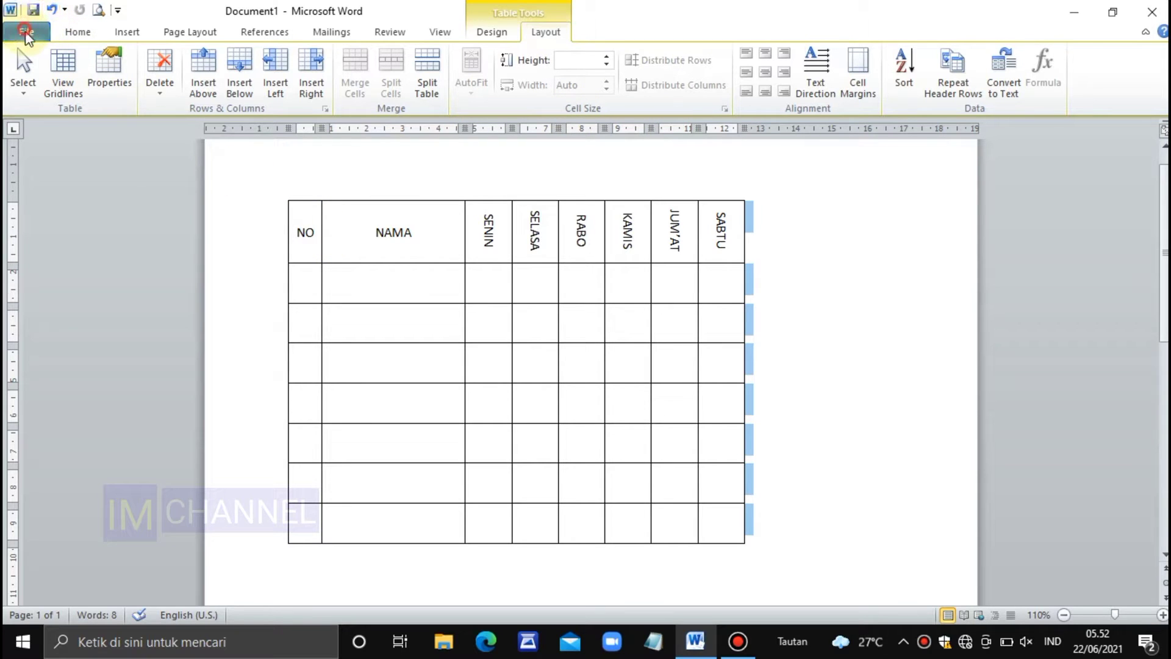
Create a new blank document for building the table
left_click(26, 34)
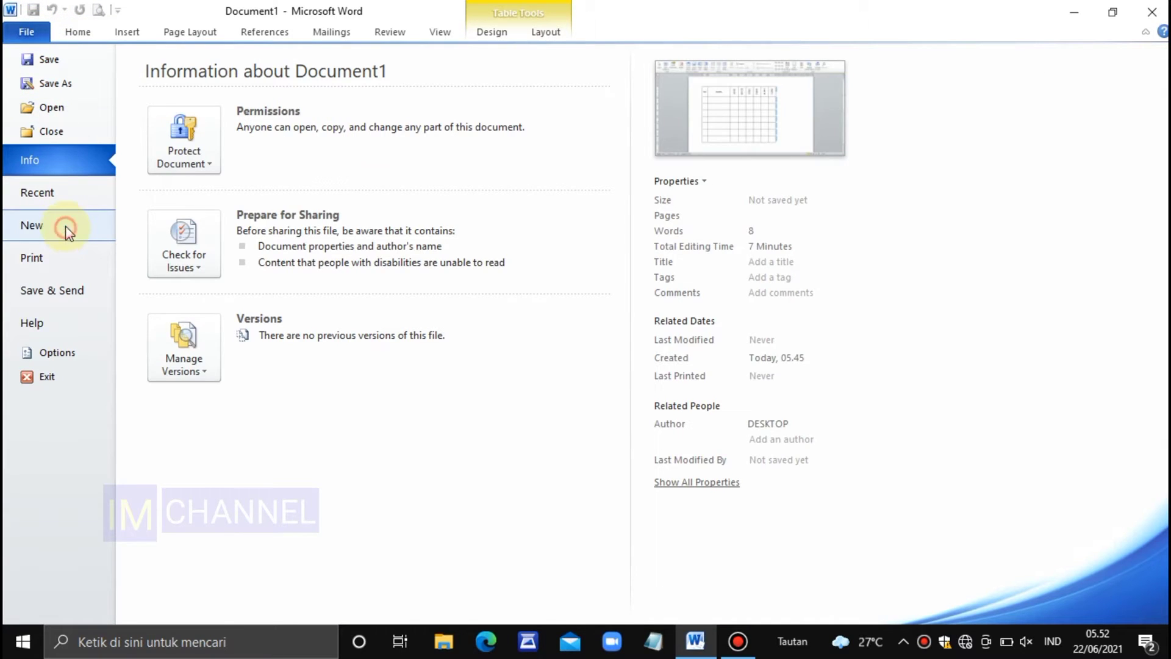
left_click(64, 227)
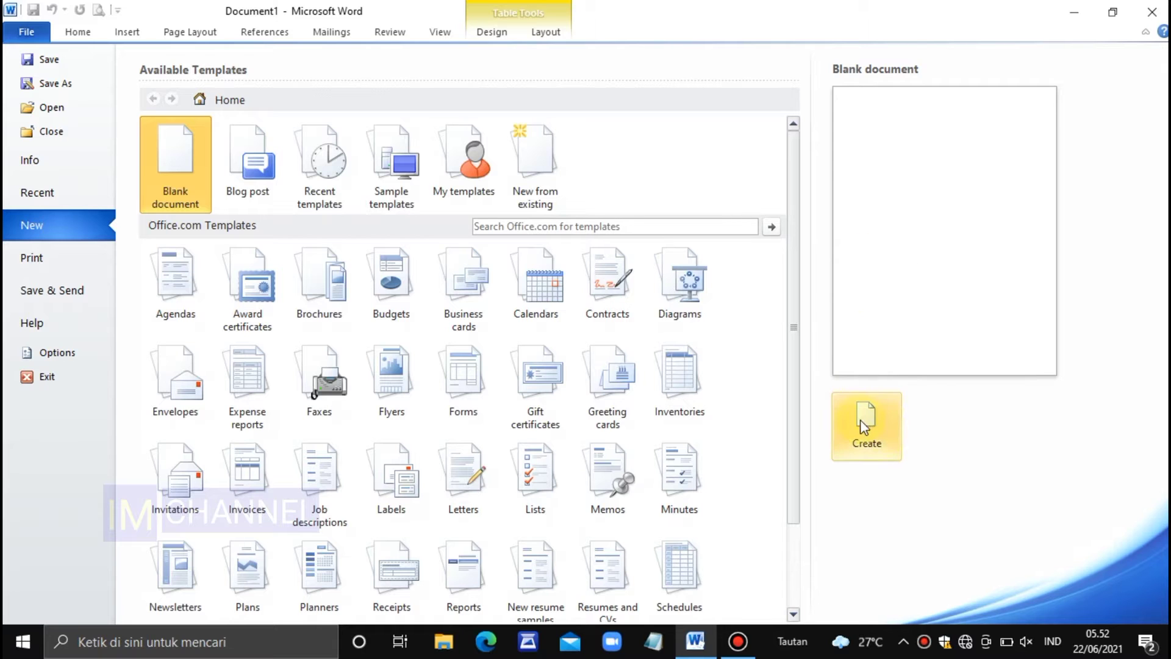
left_click(880, 433)
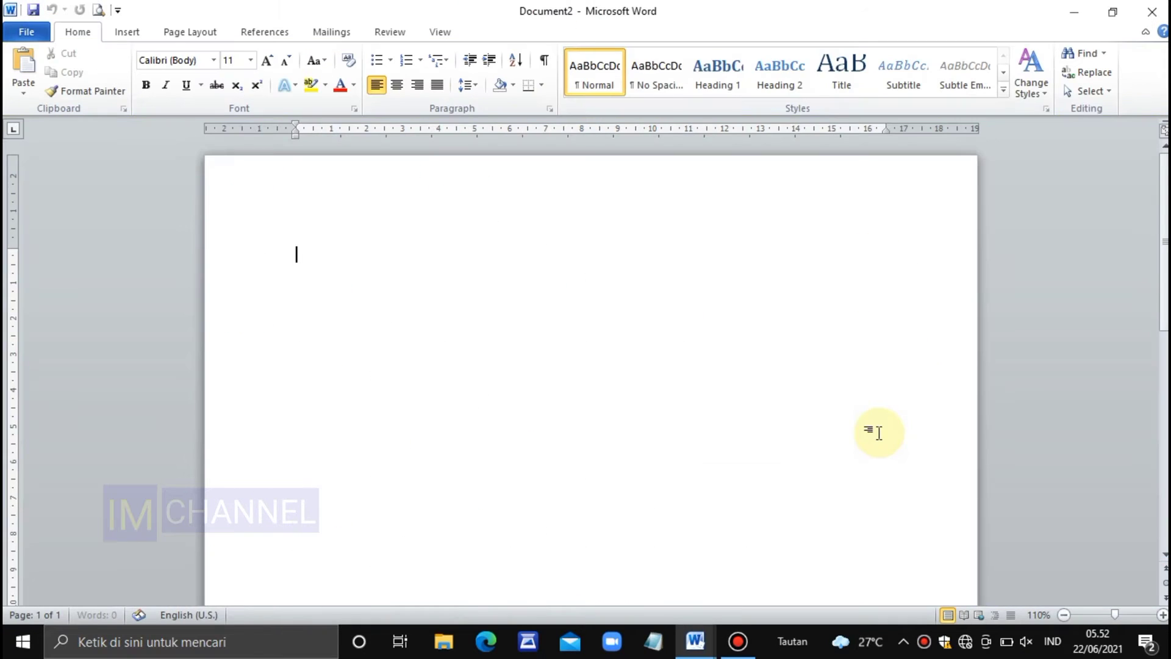
left_click(1153, 13)
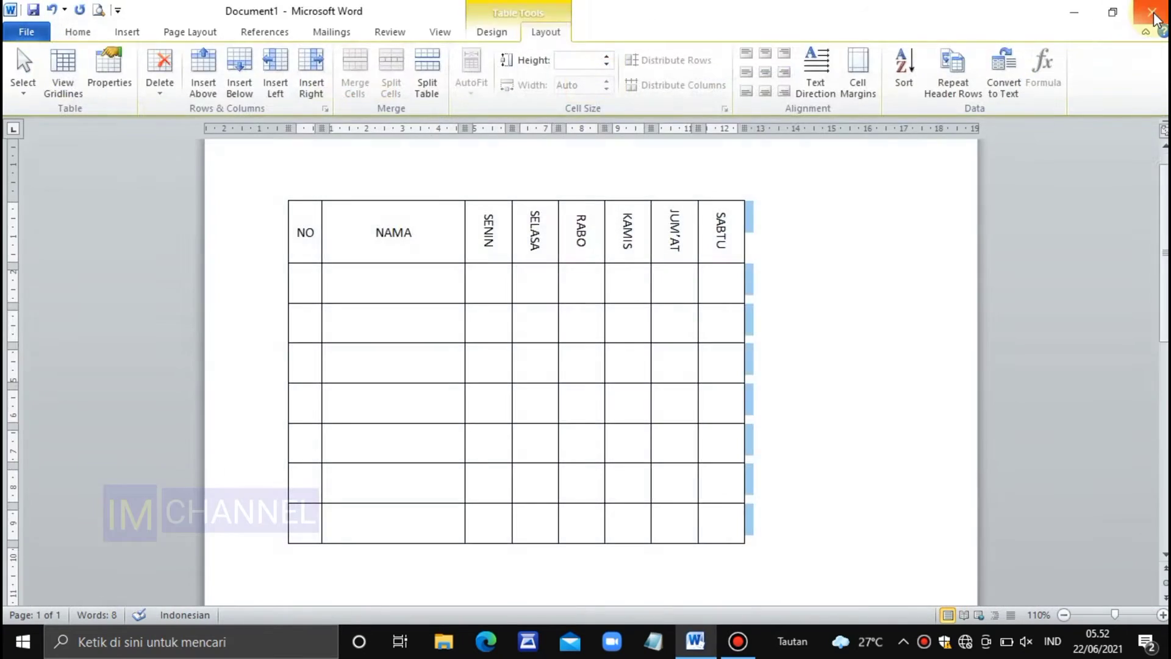
left_click(854, 439)
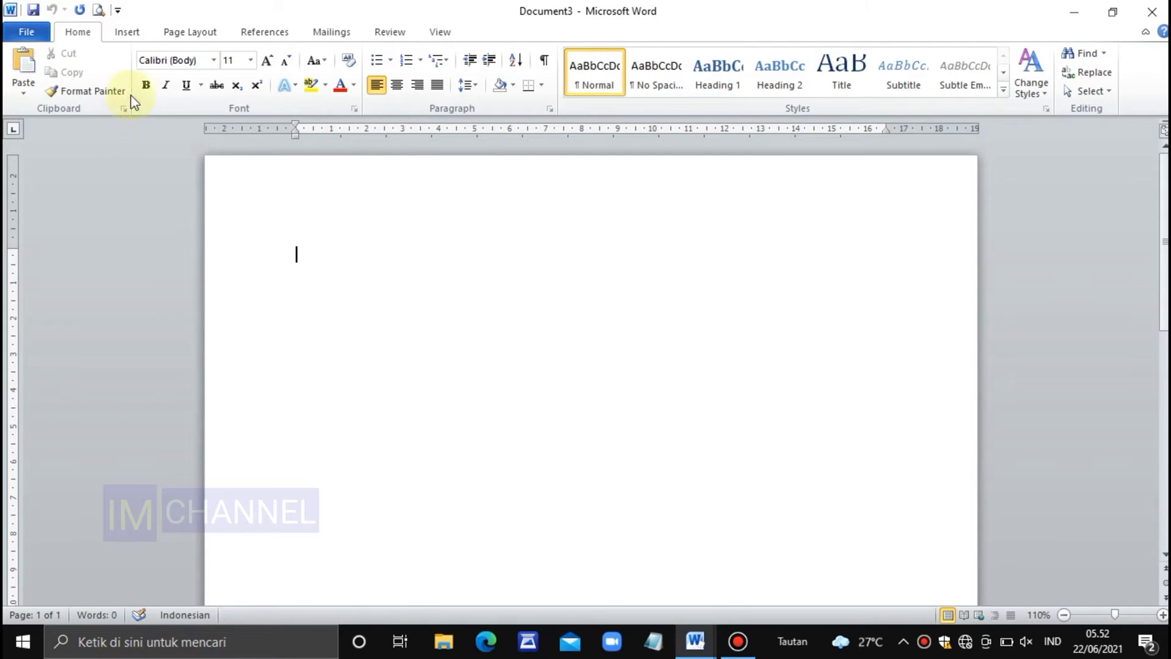
Switch to Document1 and go through the finished table's header columns from NO to SABTU to determine how many are needed
left_click(134, 38)
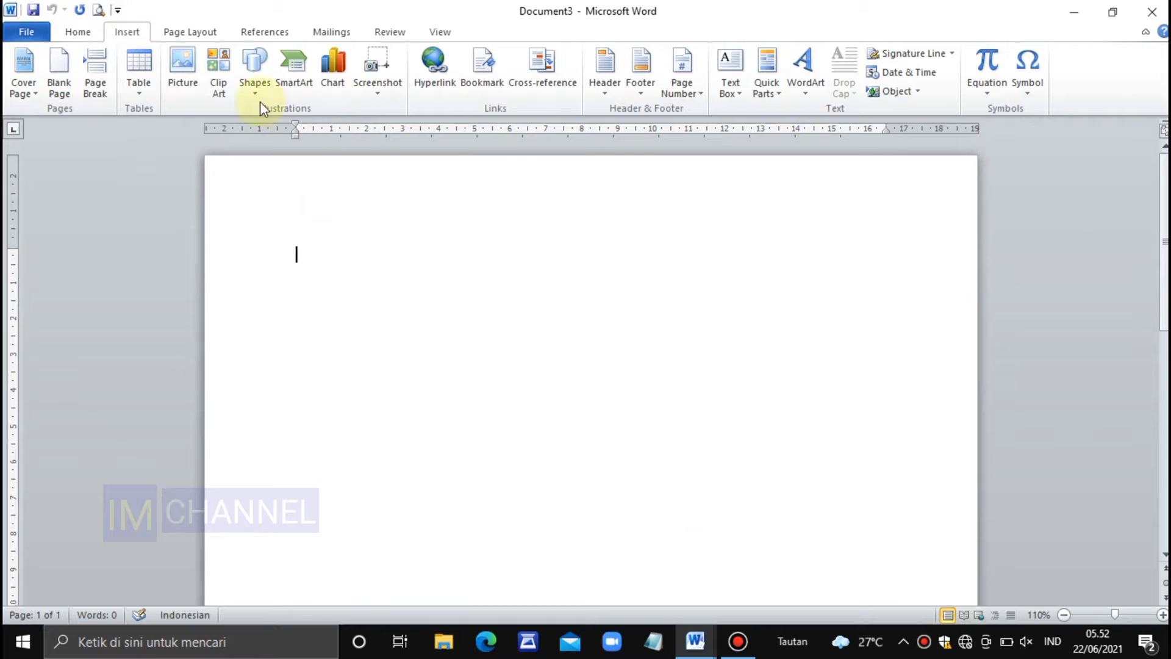
left_click(147, 69)
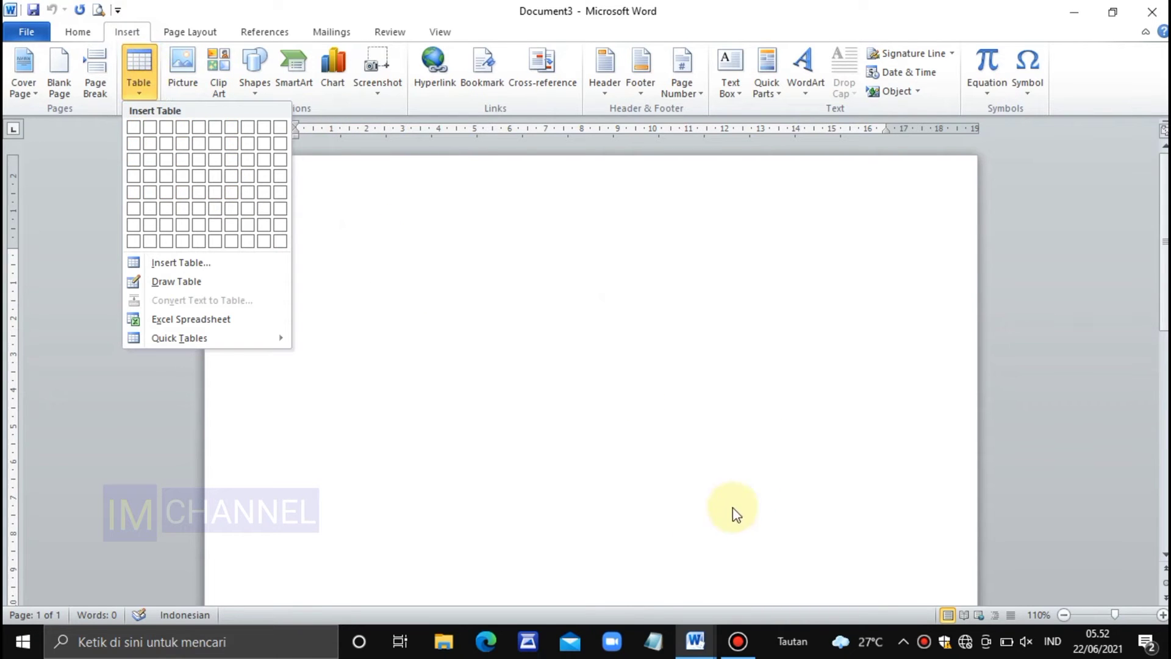
left_click(694, 642)
left_click(648, 588)
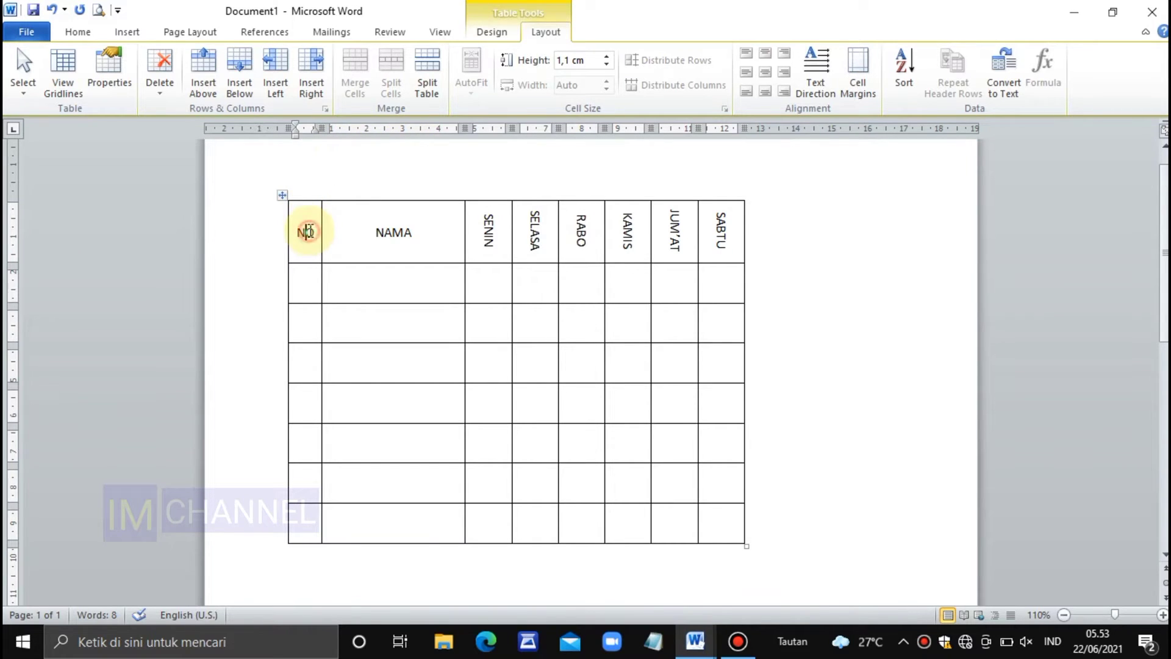
left_click(403, 234)
left_click(503, 235)
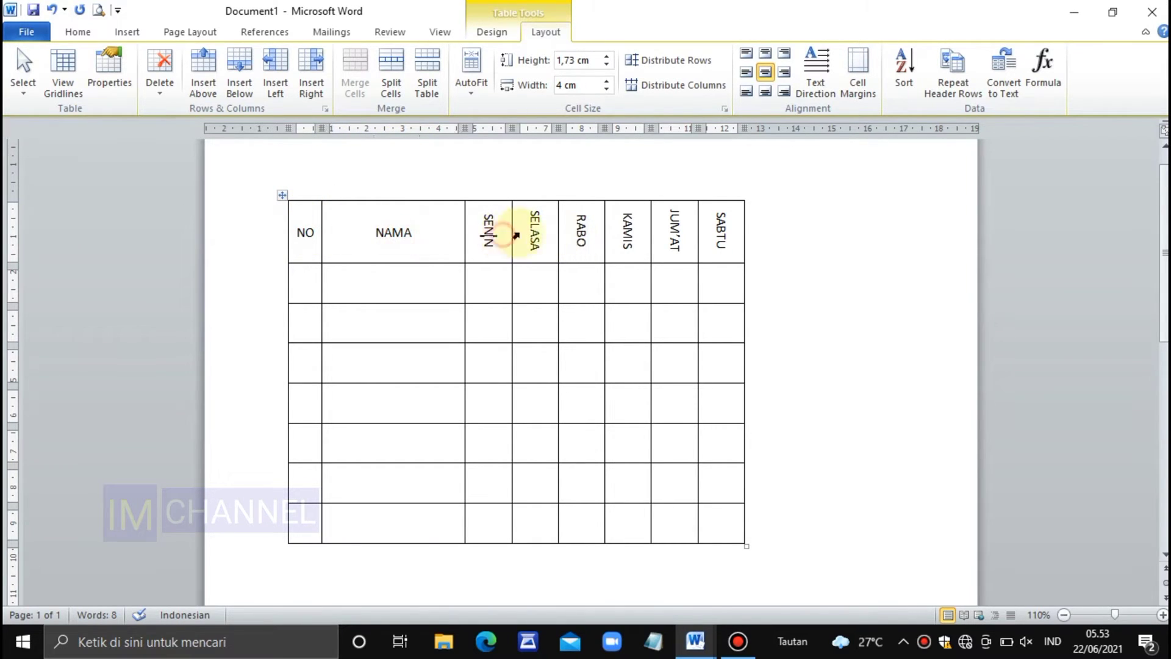
left_click_drag(604, 236, 600, 236)
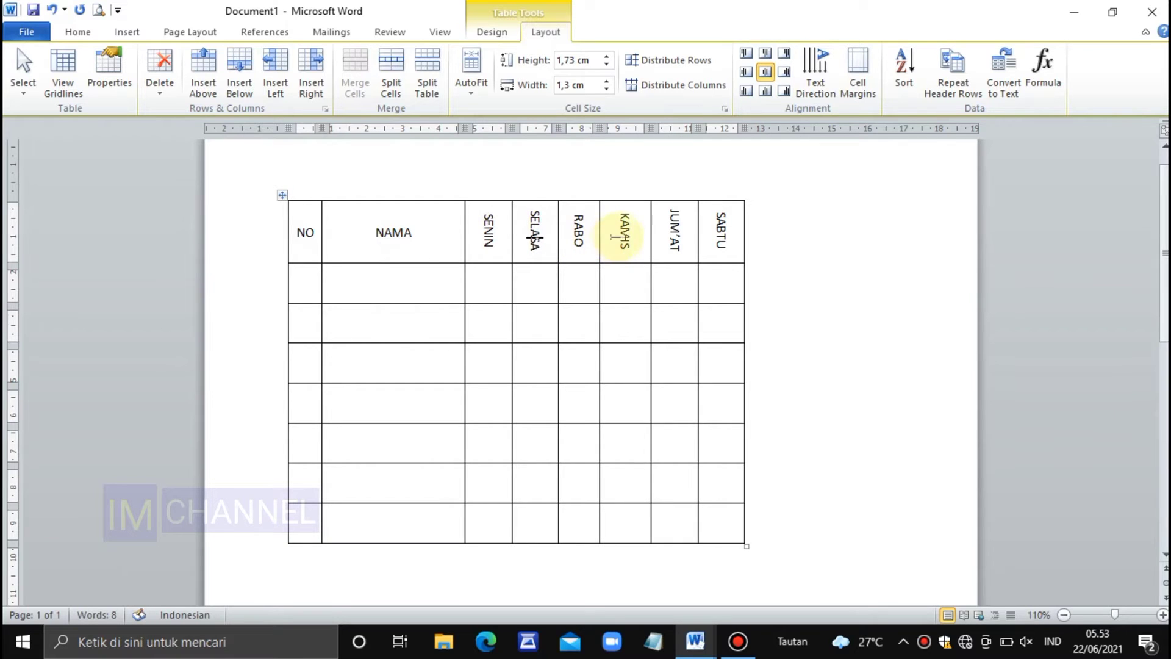
left_click(722, 229)
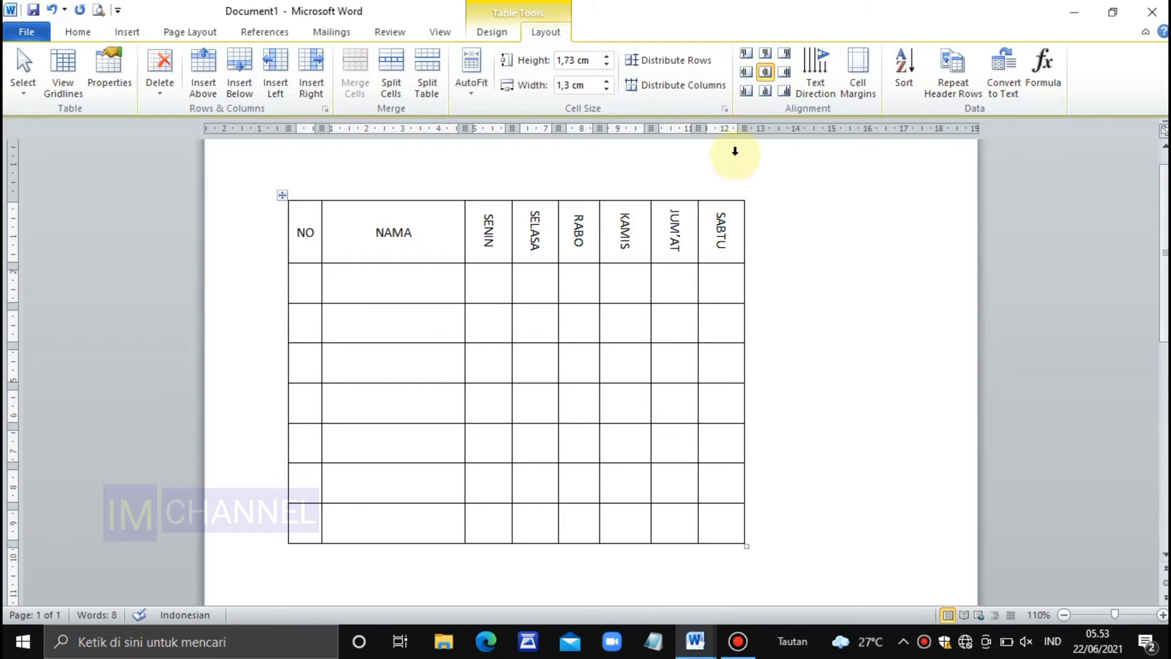
Go through the rows below the header in the finished table's NO column to determine how many are needed
left_click(310, 283)
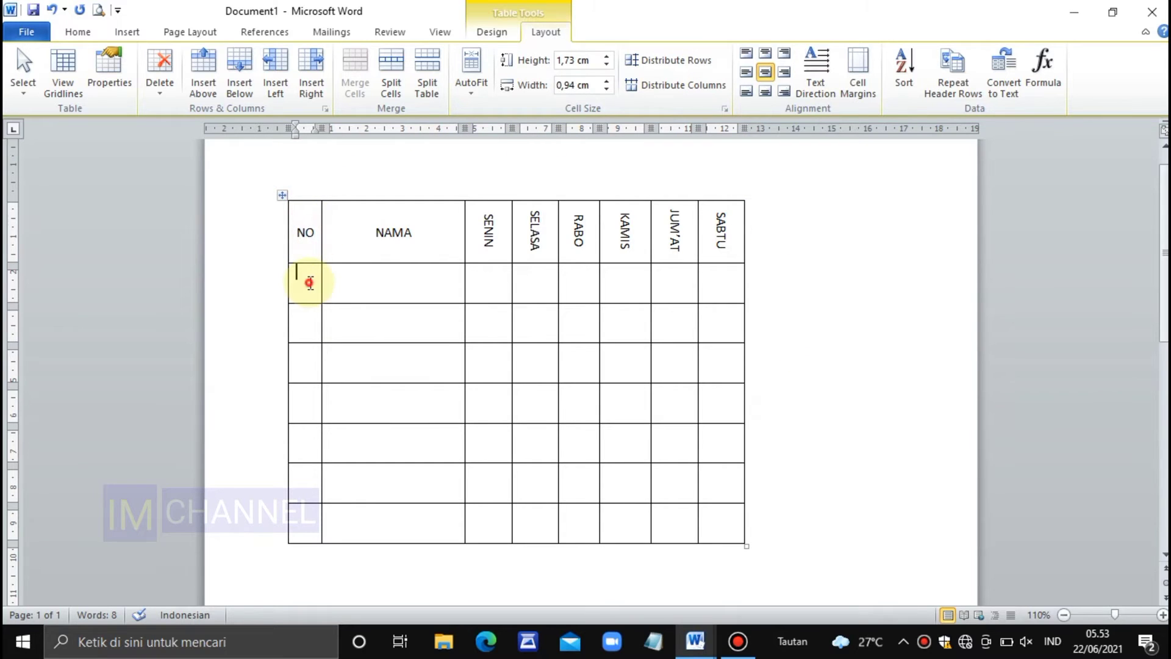
left_click(308, 332)
left_click(310, 363)
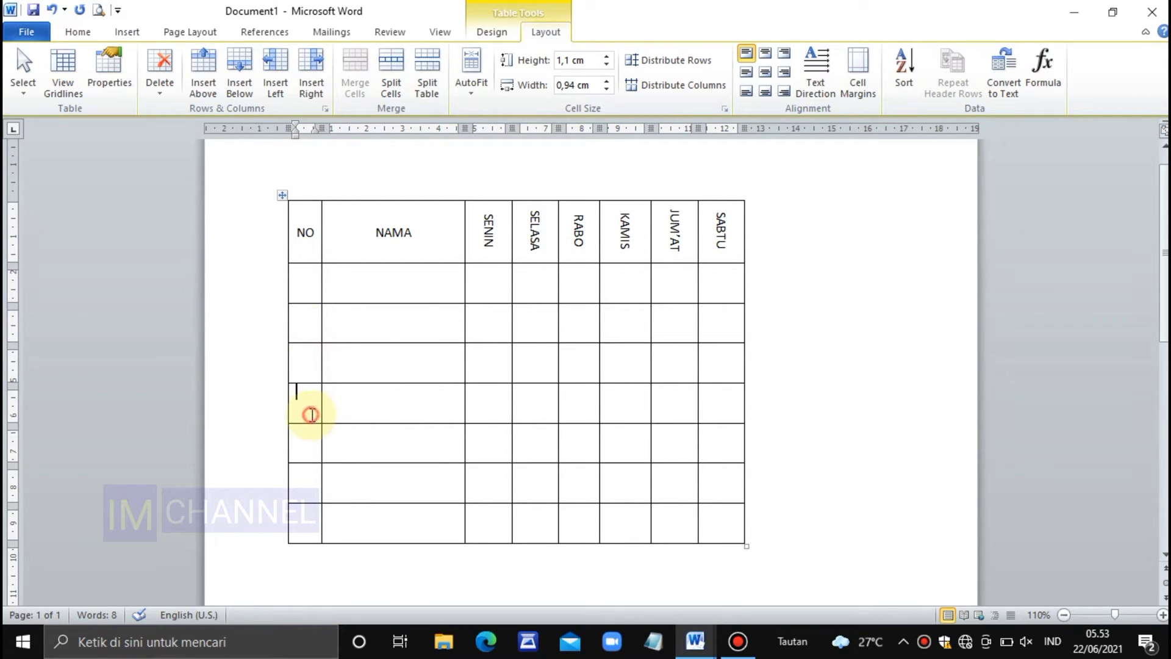
left_click(312, 444)
left_click(307, 479)
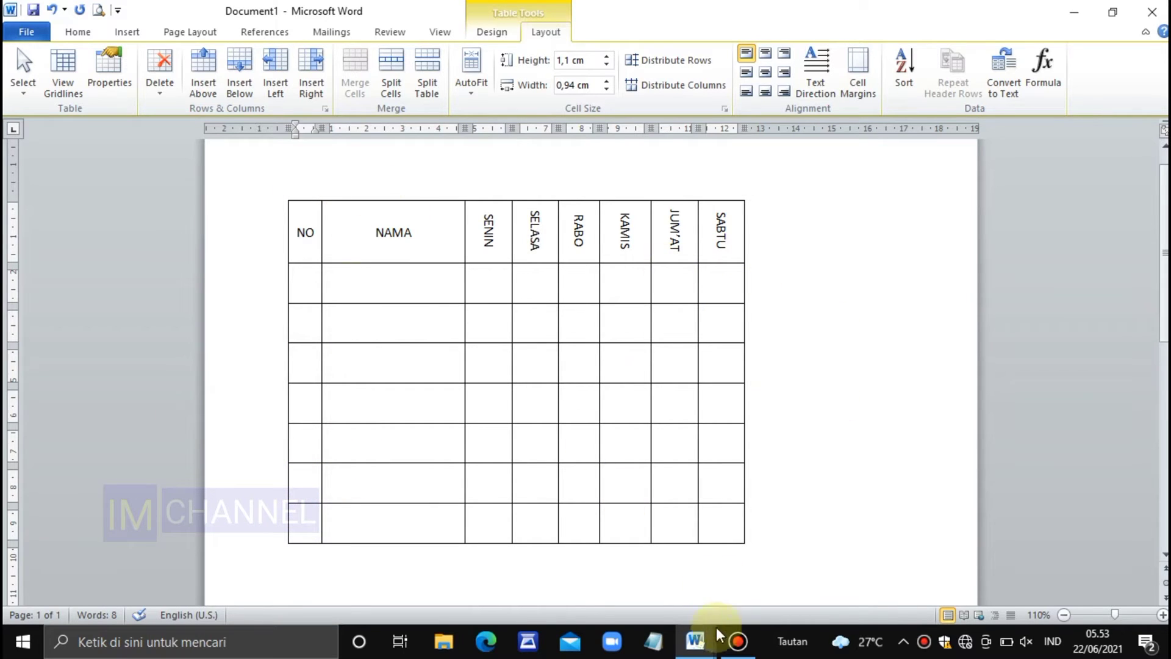
Switch to the blank Document3 and insert a table with 8 columns and 8 rows
mouse_move(698, 640)
left_click(810, 571)
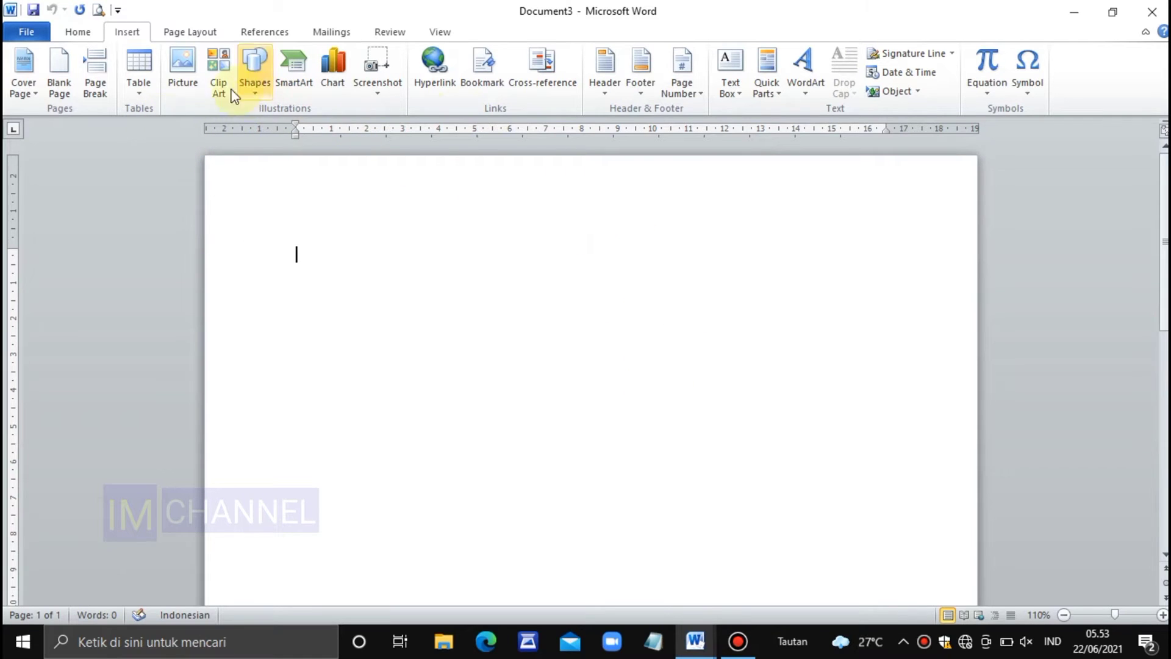
left_click(142, 66)
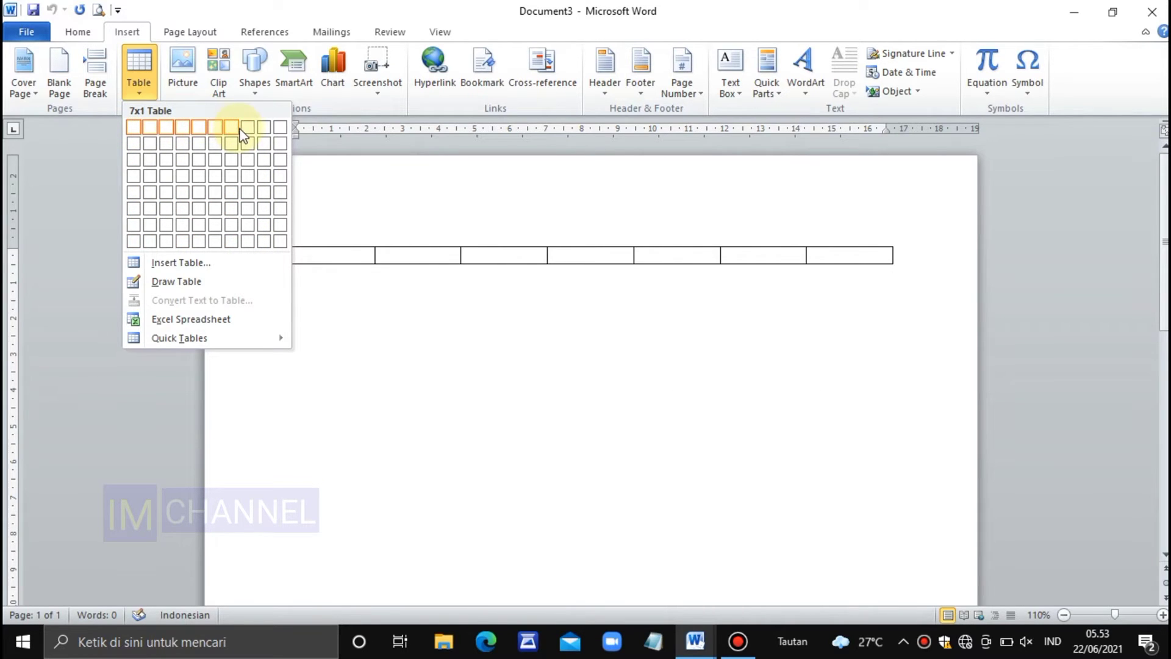
left_click(250, 245)
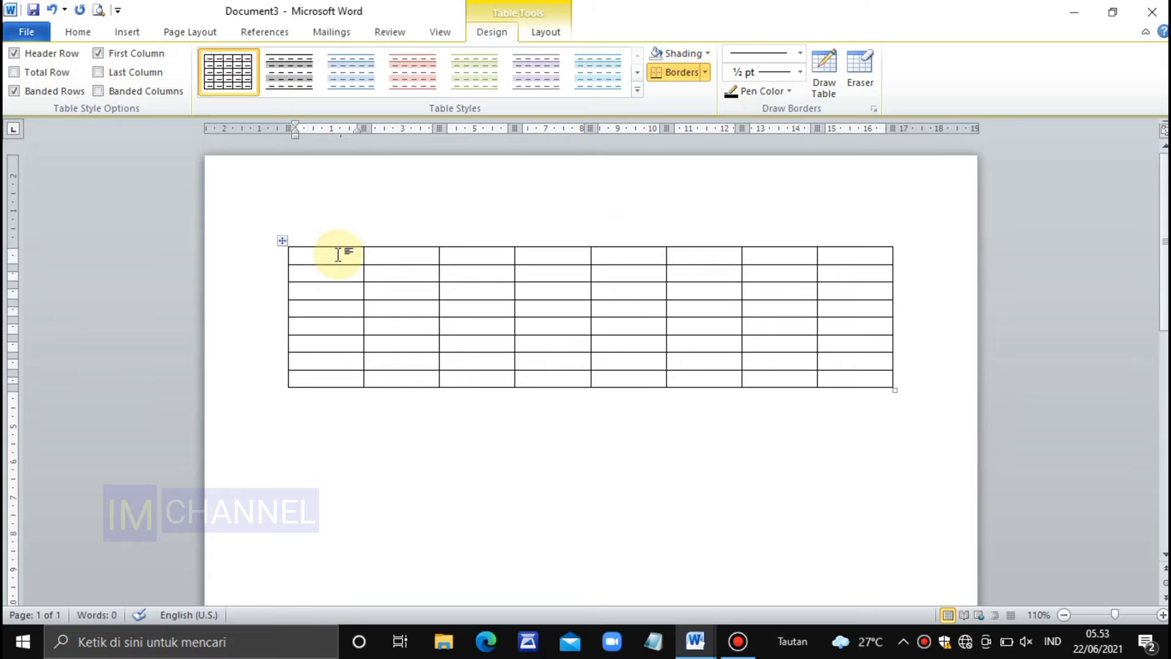
Fill the first four header cells of the new table with NO, NAMA, SENIN and SELASA
type("O")
key("Tab")
type("NAM")
key("Tab")
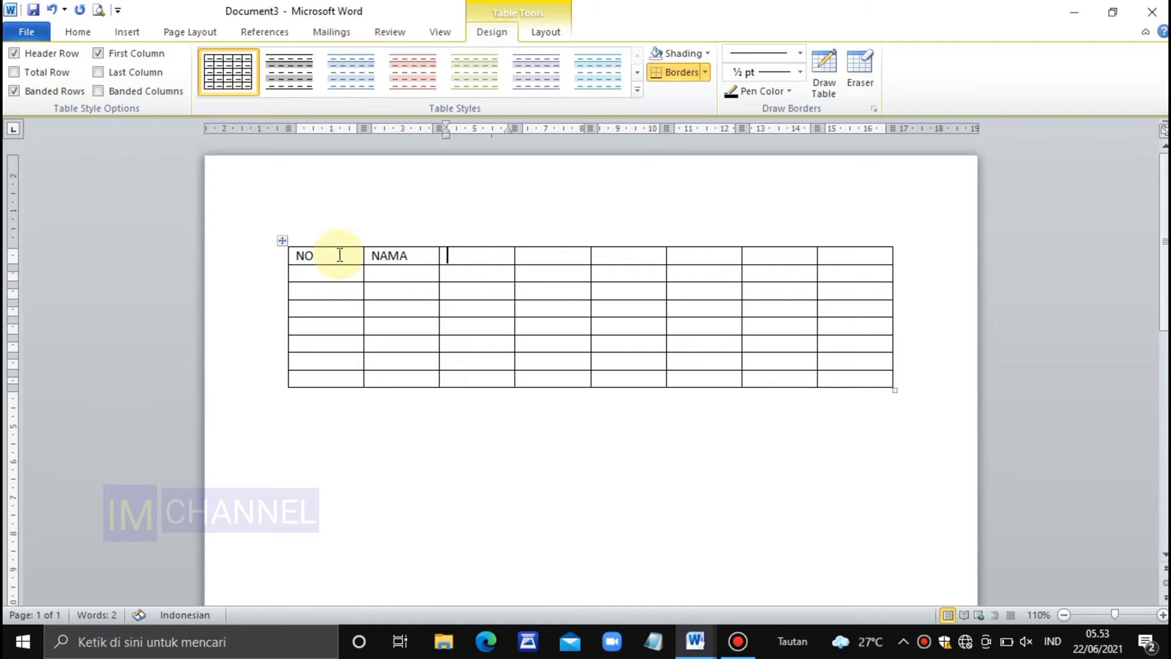
type("SENIN")
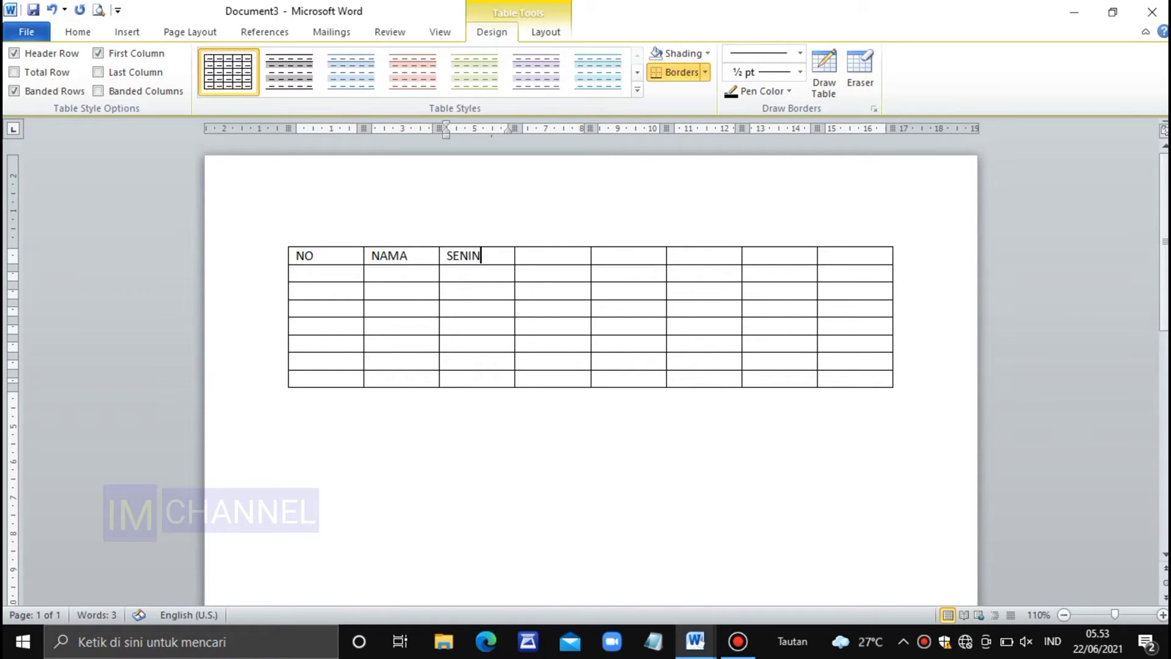
key("Tab")
type("SE")
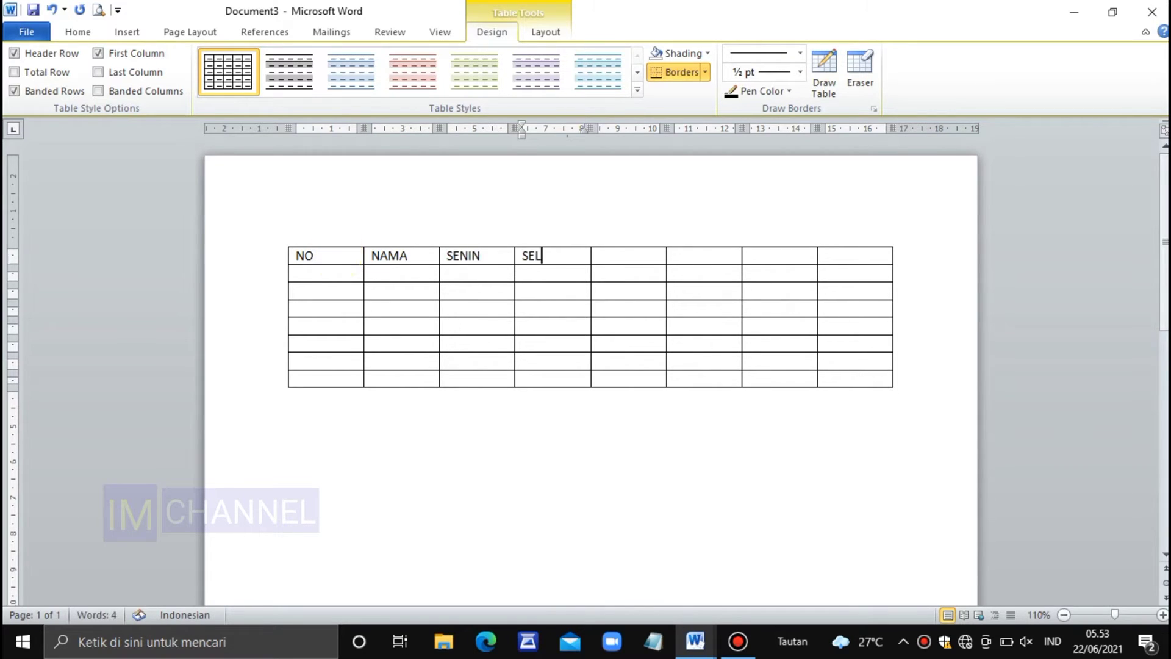
type("LASA")
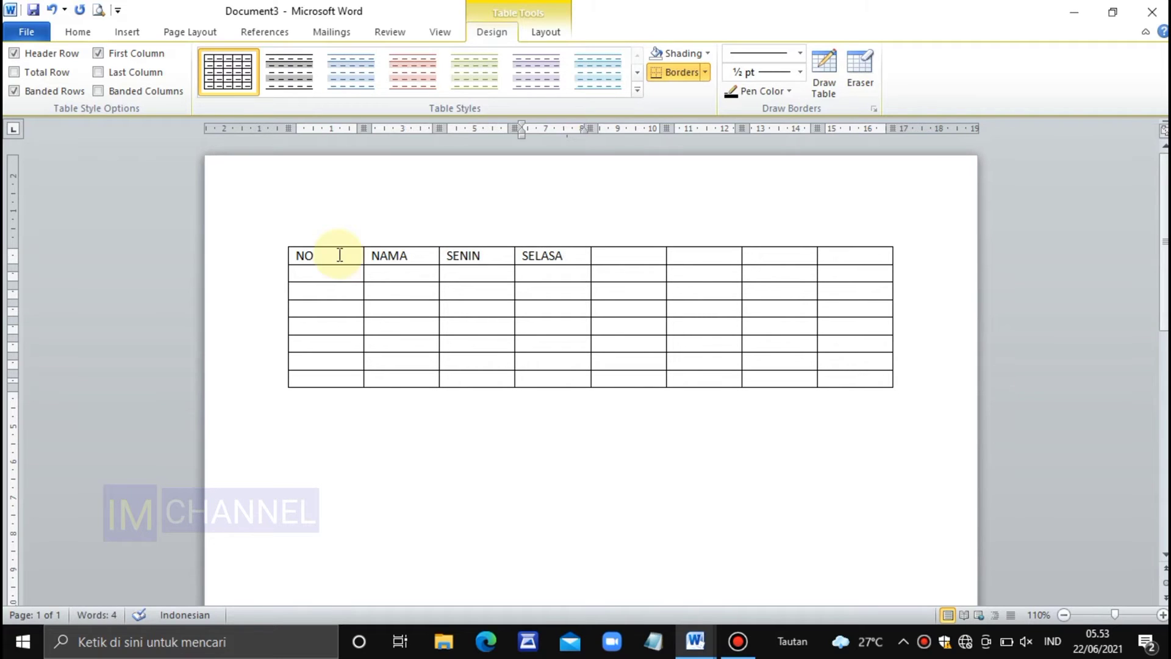
type("RABO")
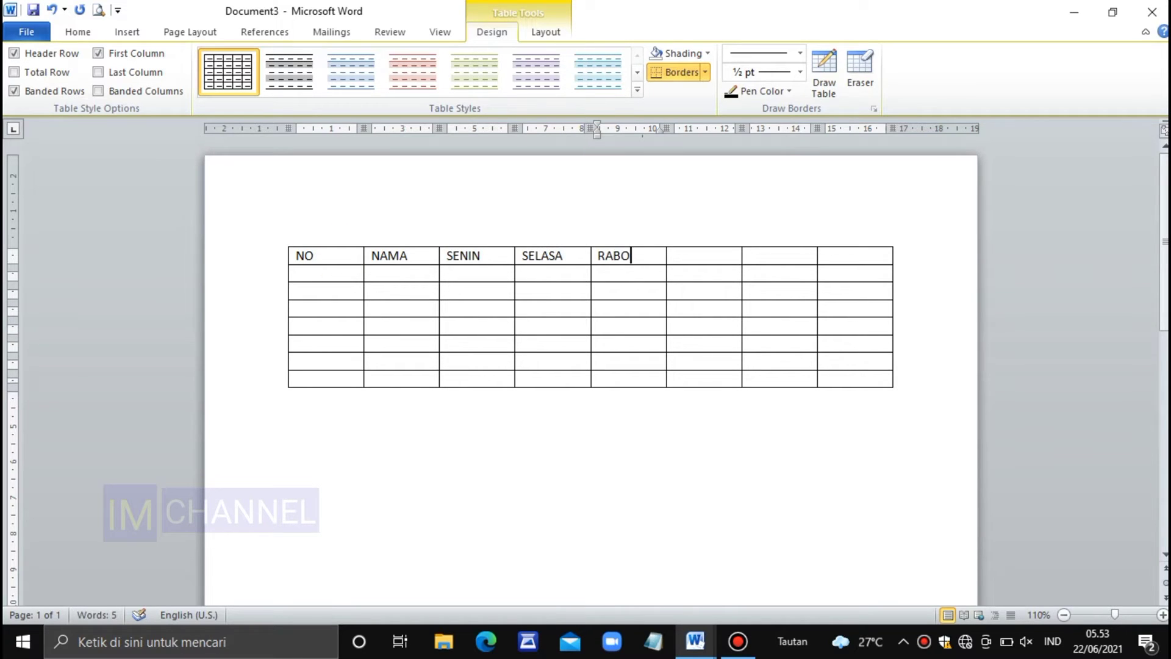
Fill the remaining four header cells with RABO, KAMIS, JUM'AT and SABTU
key("Tab")
type("KAM")
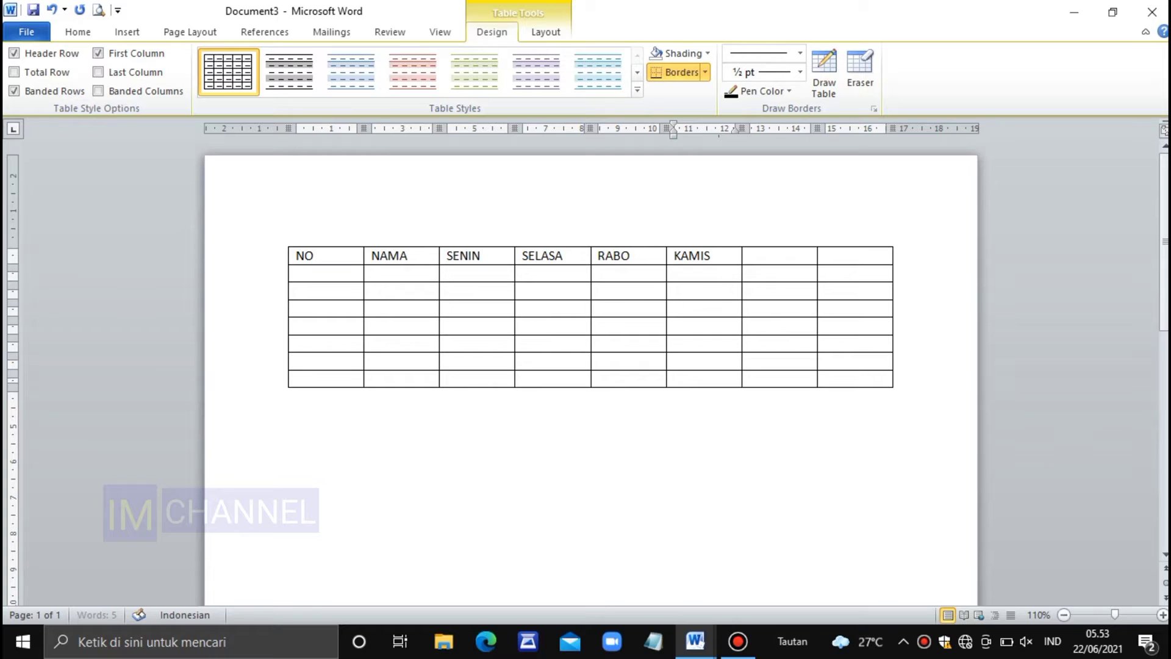
key("Tab")
type("JU")
key("Tab")
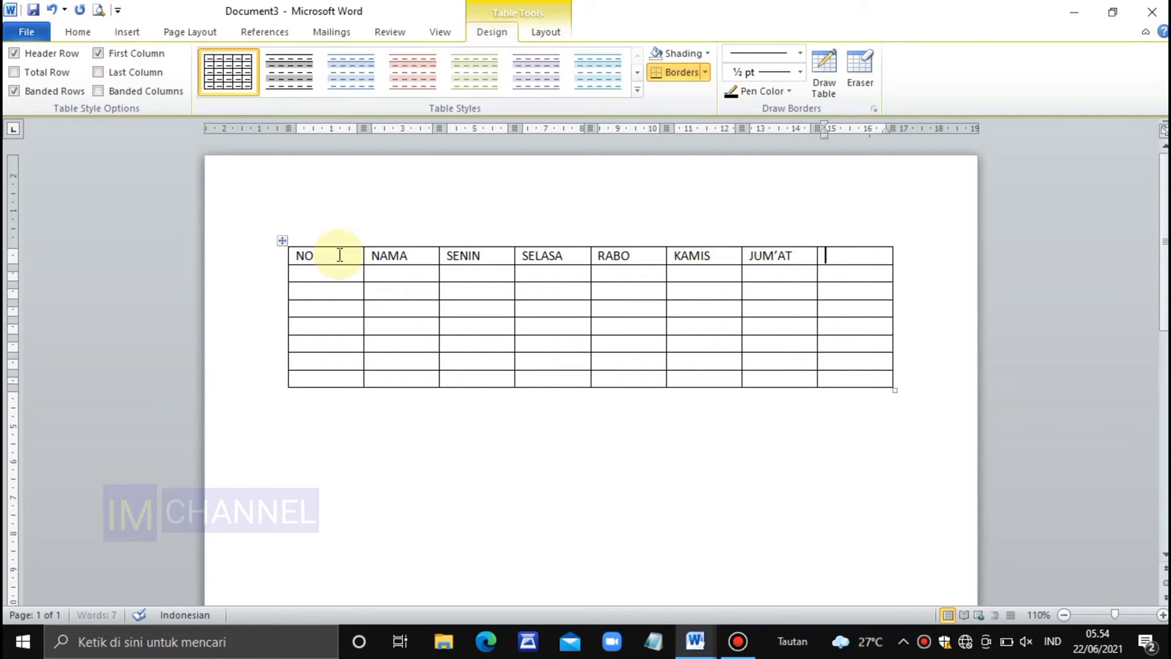
type("SABTU")
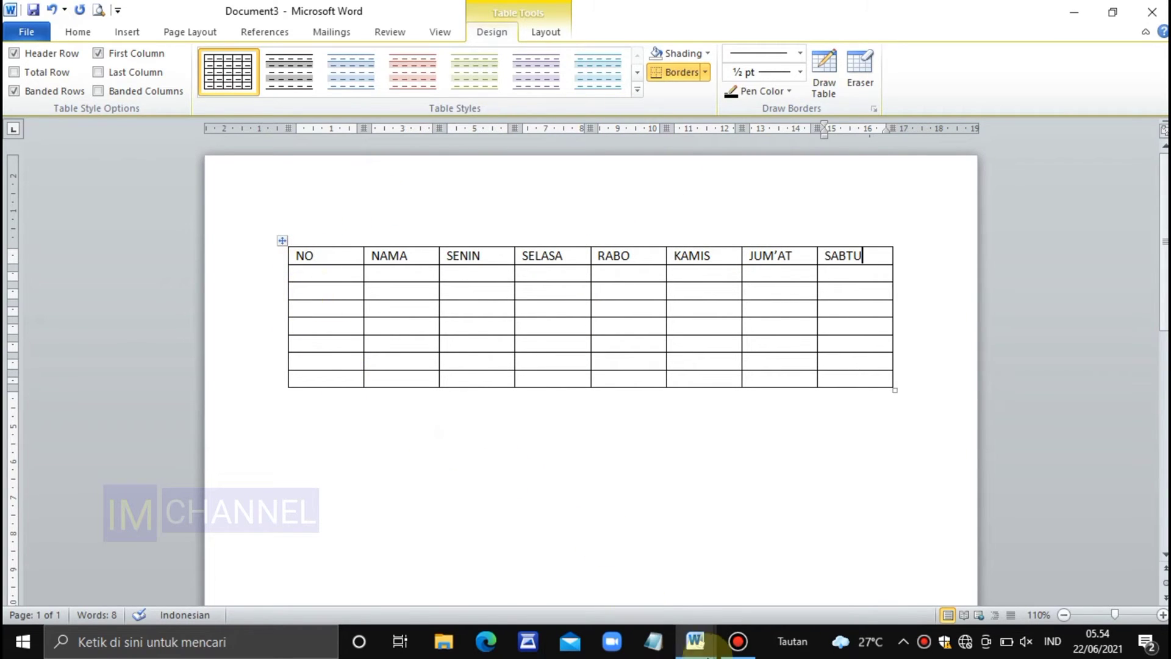
Check the layout of the finished table in Document1, and return to the new table in Document3
mouse_move(702, 648)
left_click(620, 570)
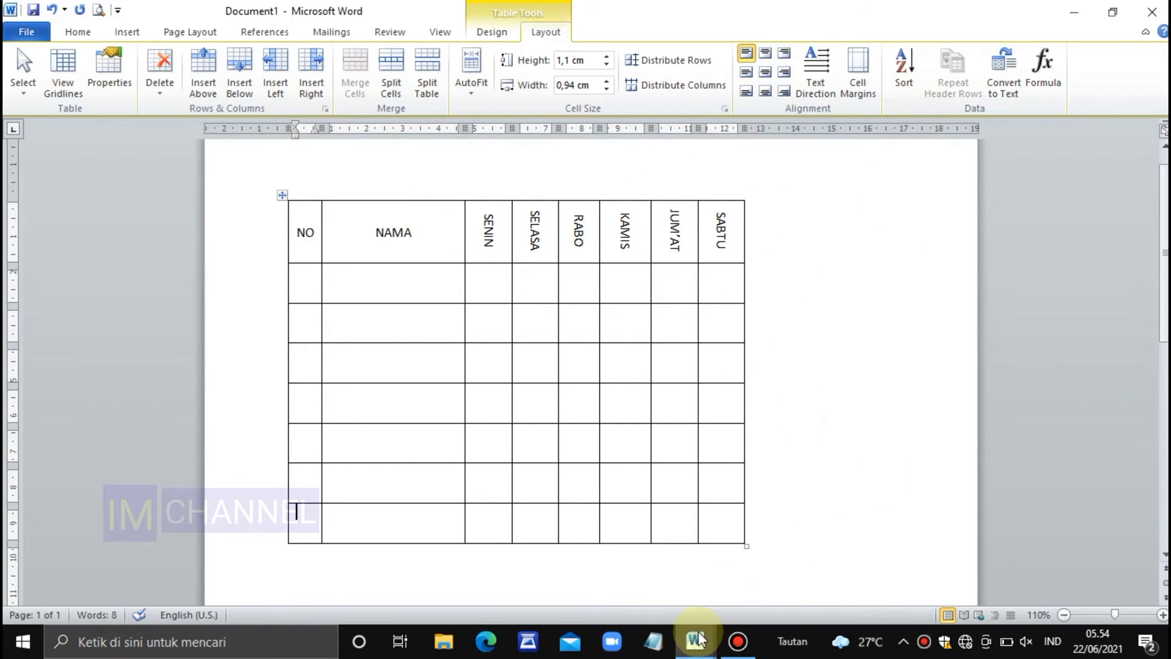
mouse_move(699, 639)
left_click(741, 574)
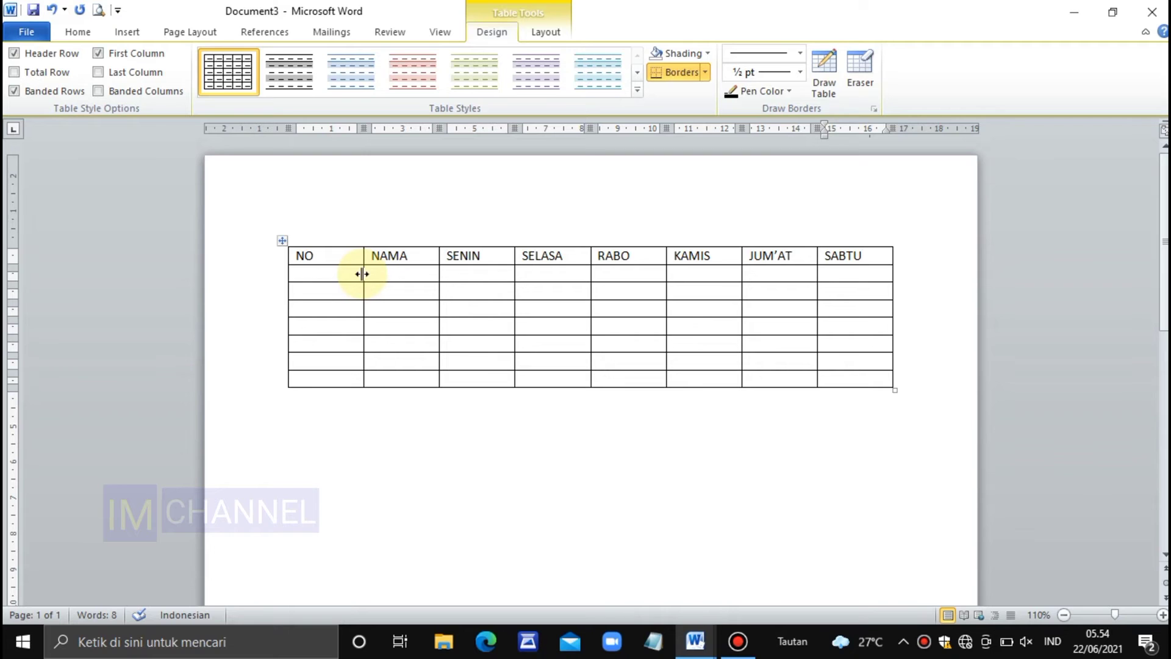
Narrow the NO column to about 0.9 cm and widen the NAMA column to about 4 cm
left_click_drag(362, 274, 321, 290)
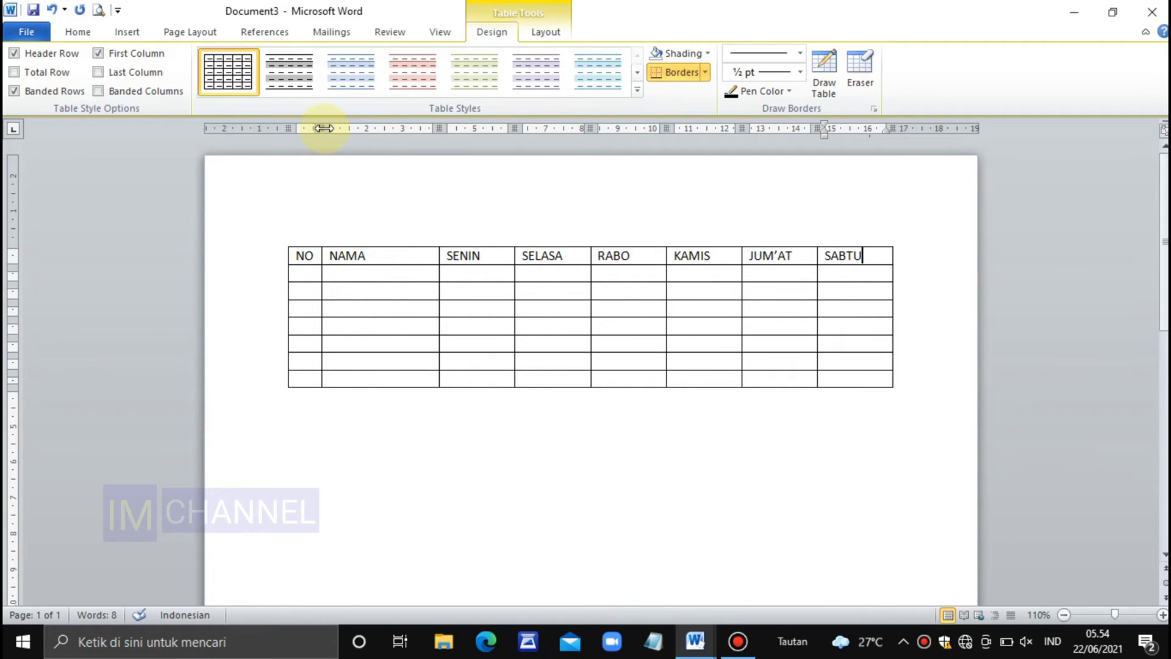
mouse_move(322, 127)
left_mouse_down()
mouse_move(349, 128)
mouse_move(323, 141)
left_mouse_up()
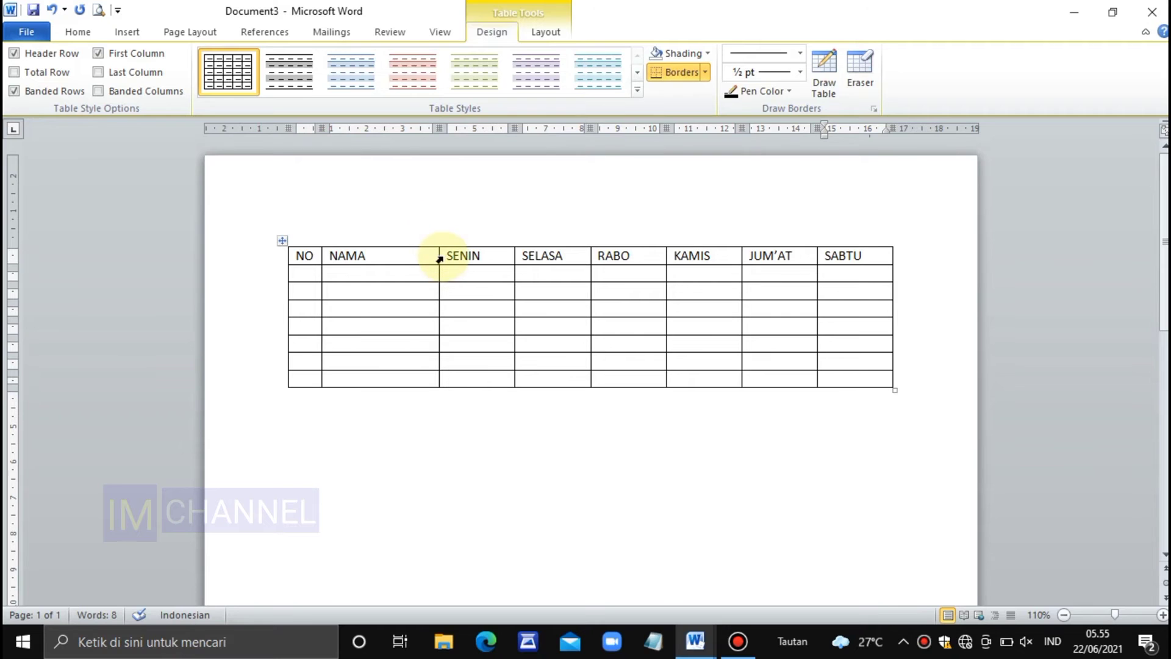
left_click_drag(438, 255, 476, 270)
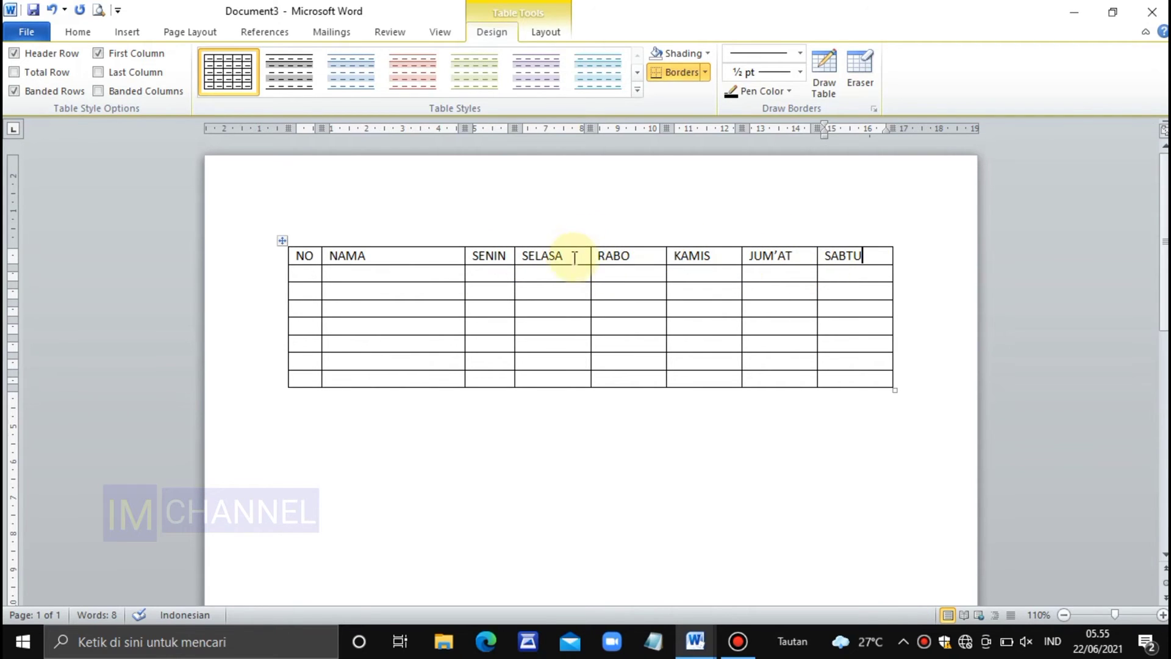
Narrow the SELASA, RABO, KAMIS, JUM'AT and SABTU columns so each closely fits its header text
left_click_drag(590, 257, 574, 262)
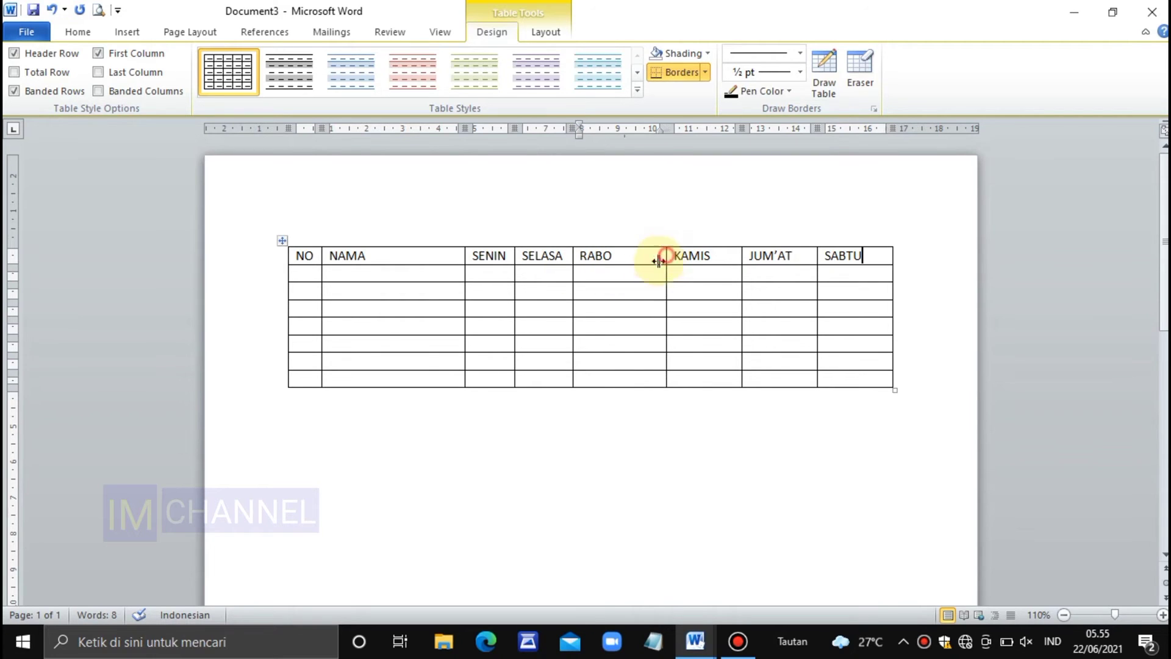
left_click_drag(658, 261, 618, 275)
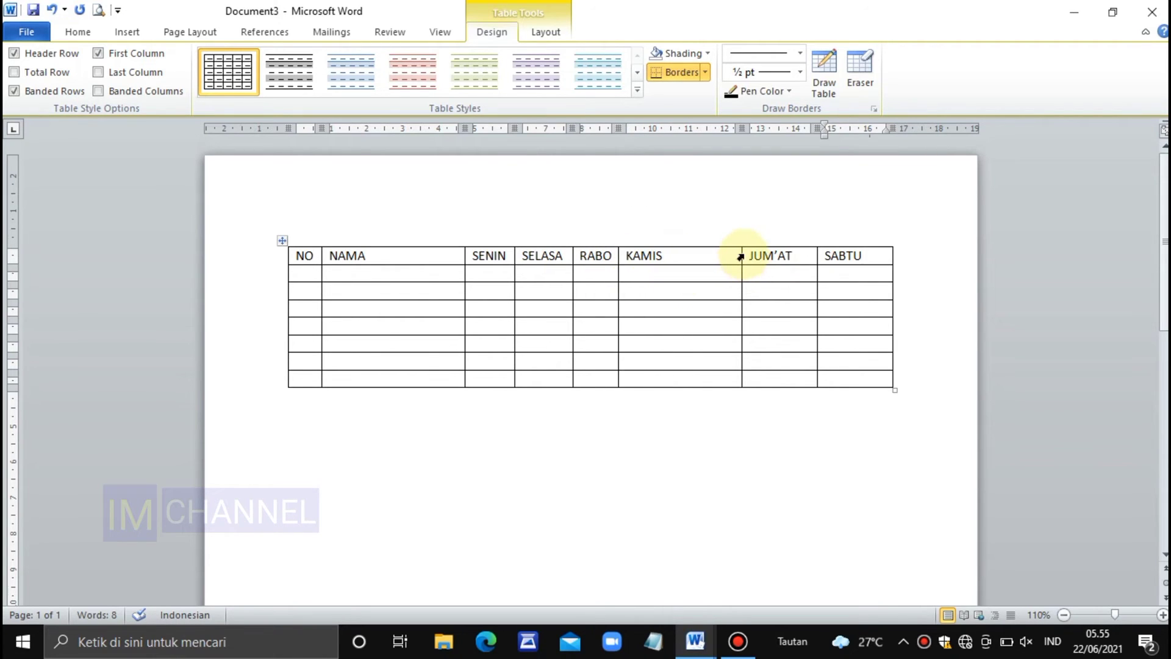
left_click_drag(739, 255, 672, 271)
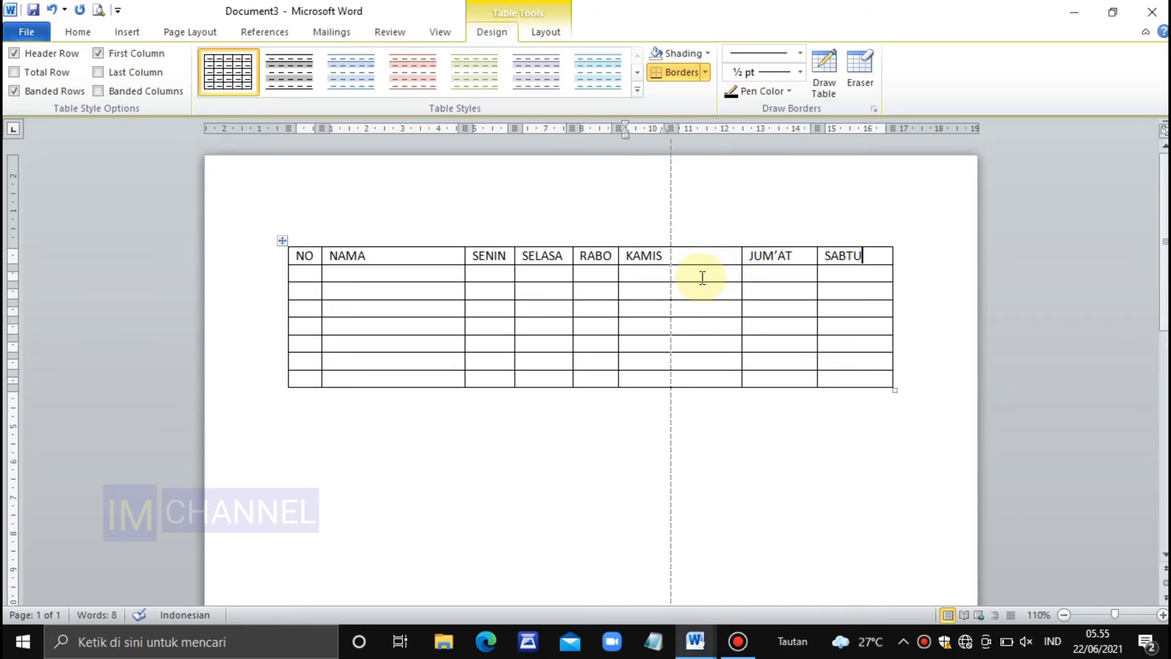
left_click_drag(815, 255, 729, 276)
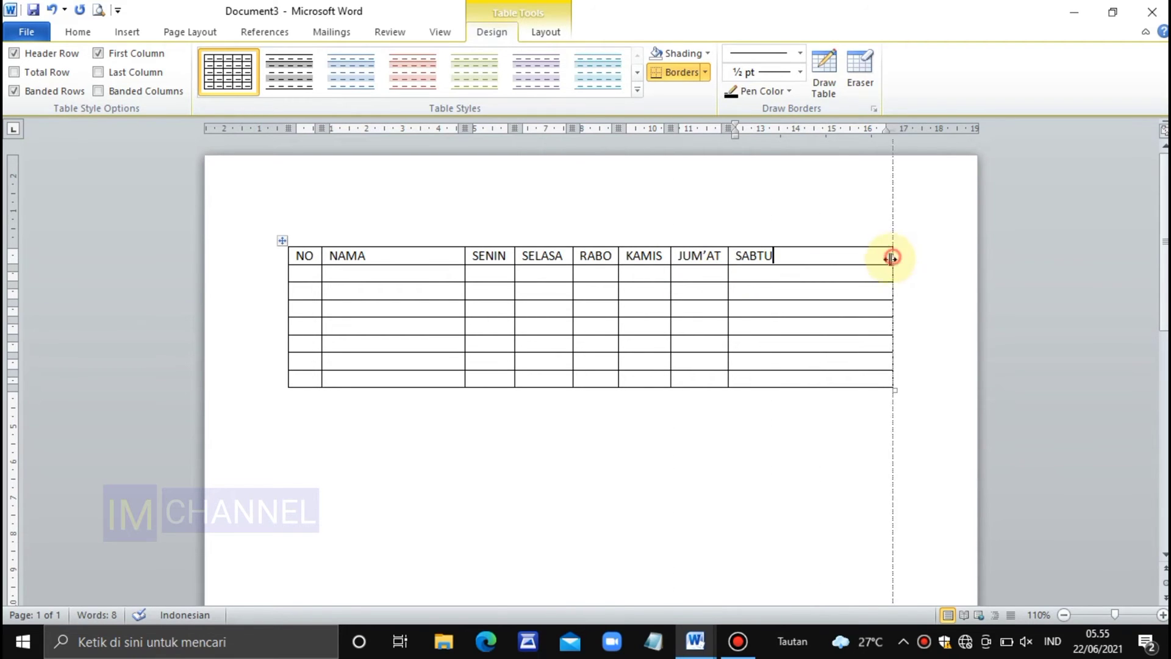
left_click_drag(892, 258, 783, 288)
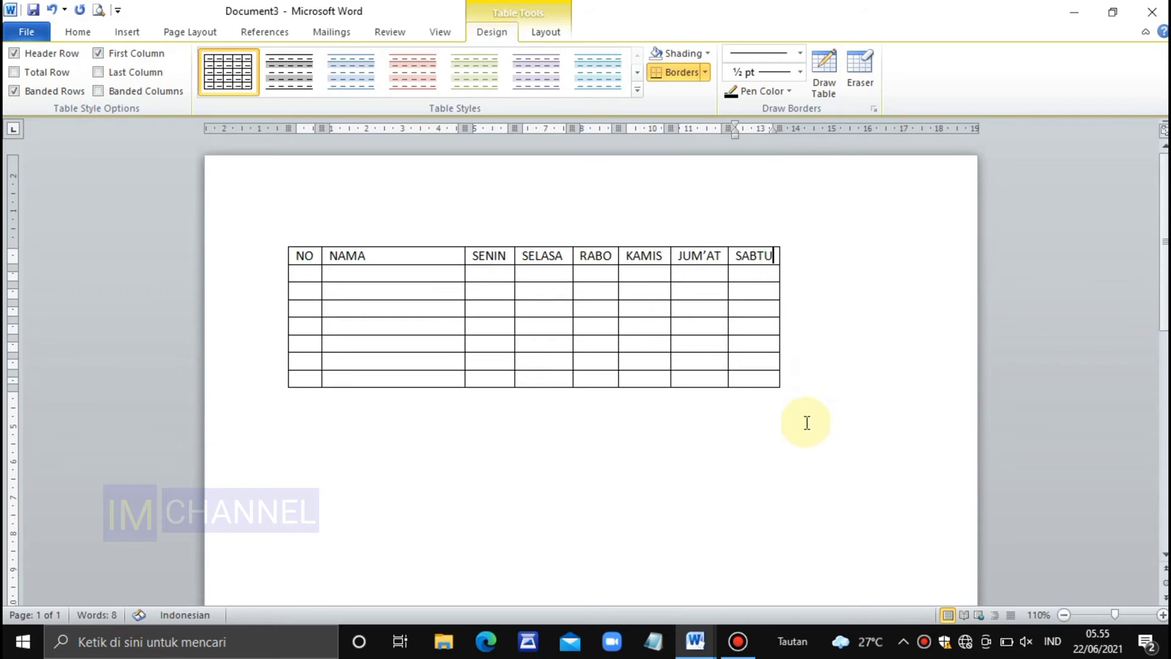
left_click(787, 440)
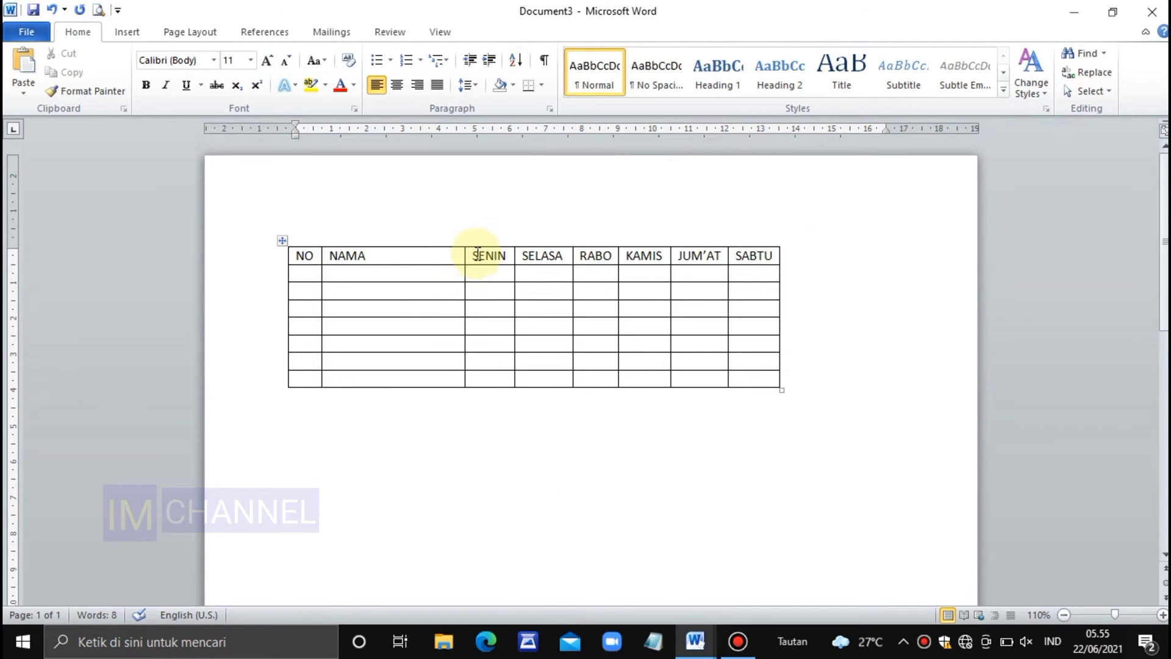
Rotate the six weekday headers from SENIN to SABTU so their text runs vertically from top to bottom
left_click_drag(475, 255, 745, 255)
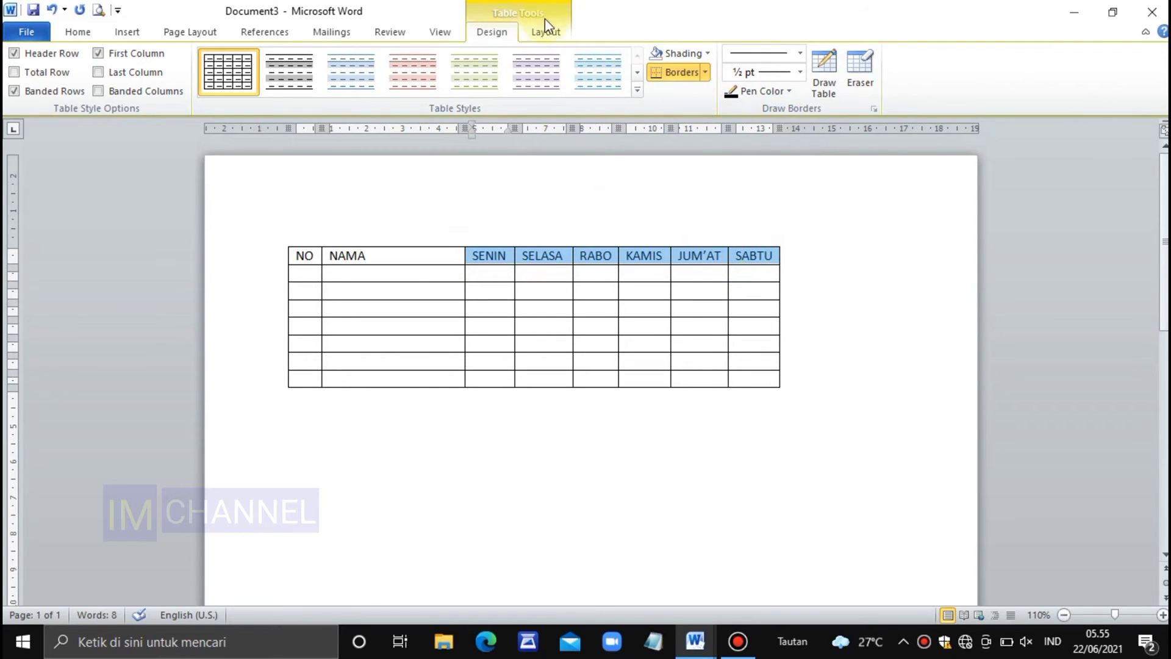
left_click(546, 34)
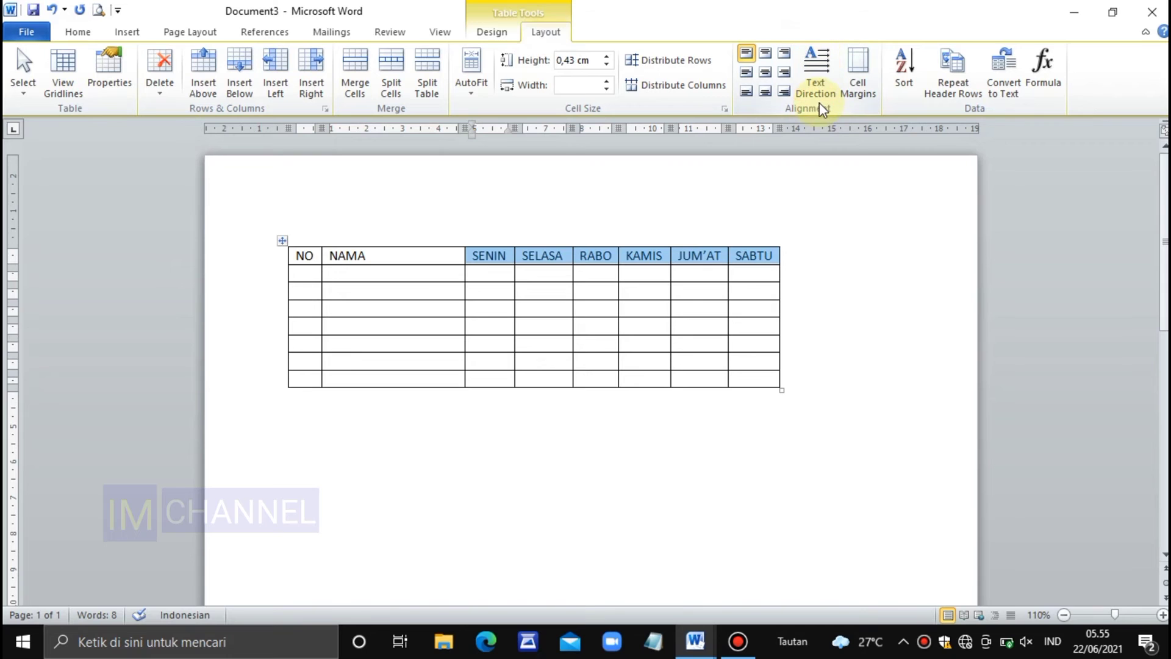
left_click(815, 63)
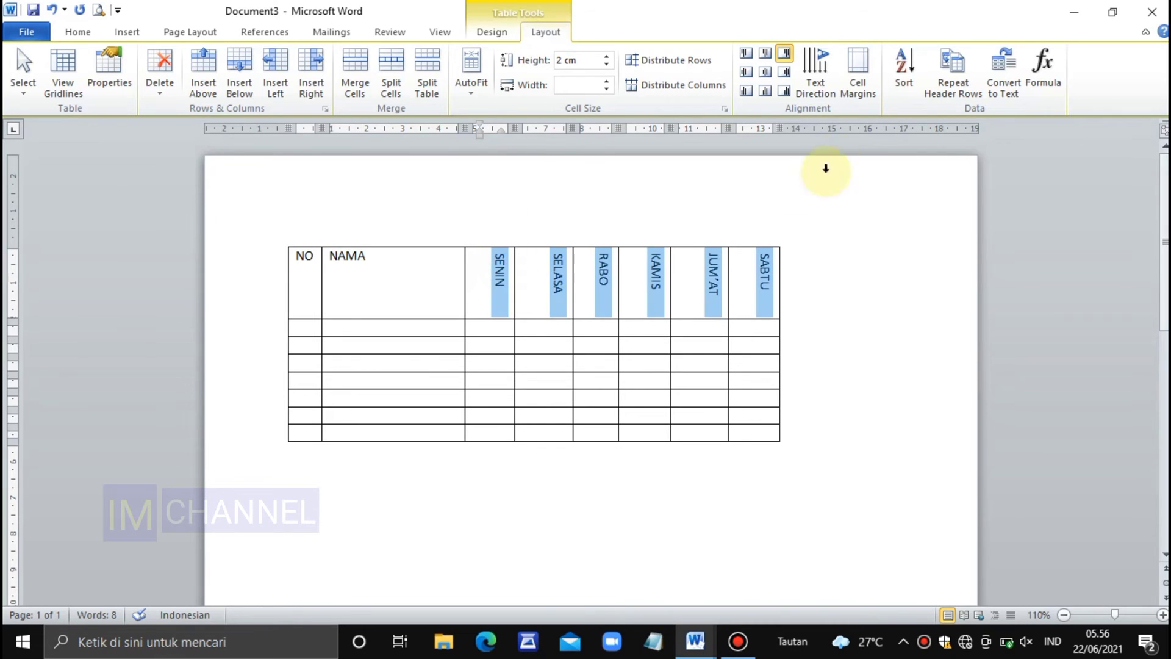
left_click(818, 55)
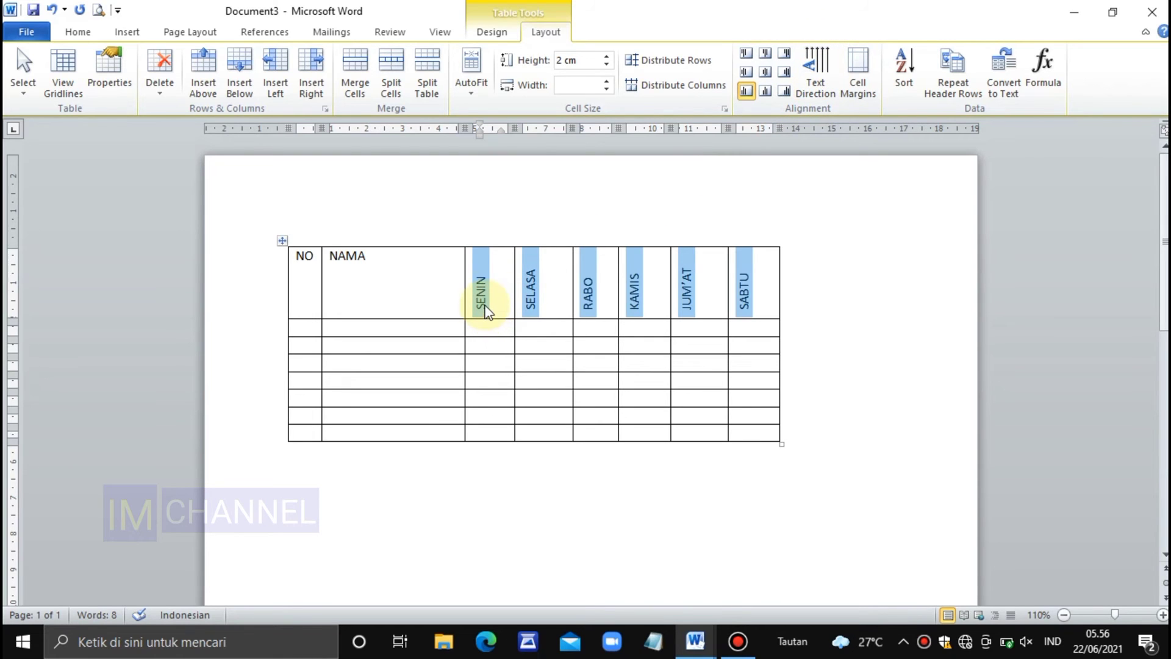
left_click(822, 68)
left_click(818, 61)
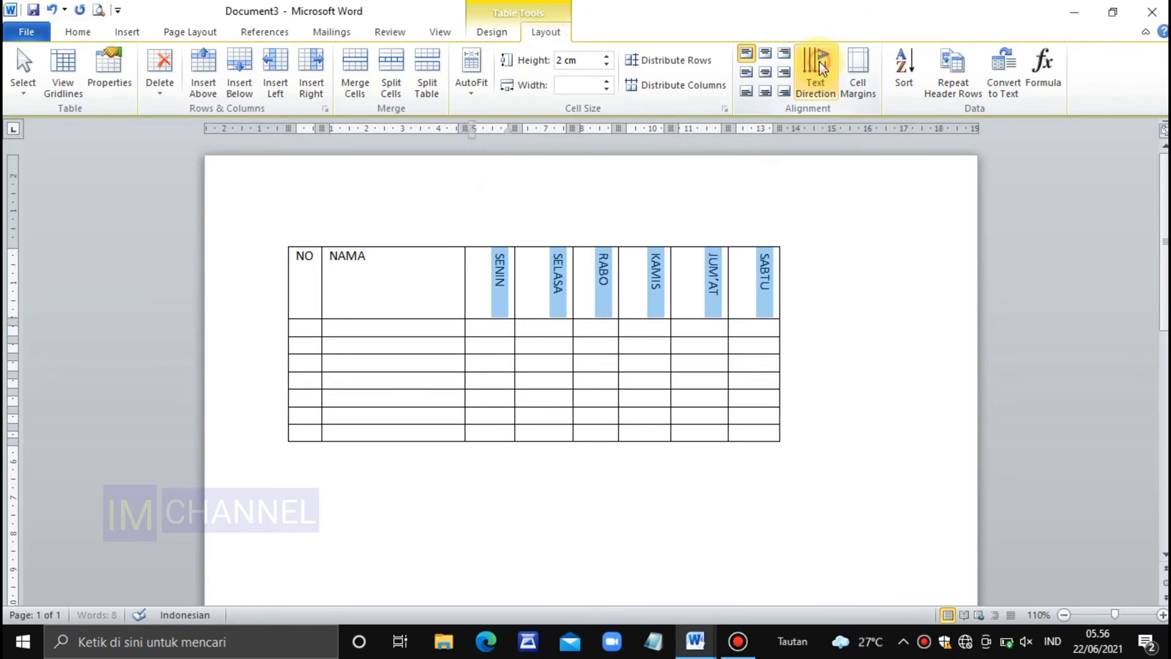
left_click(865, 287)
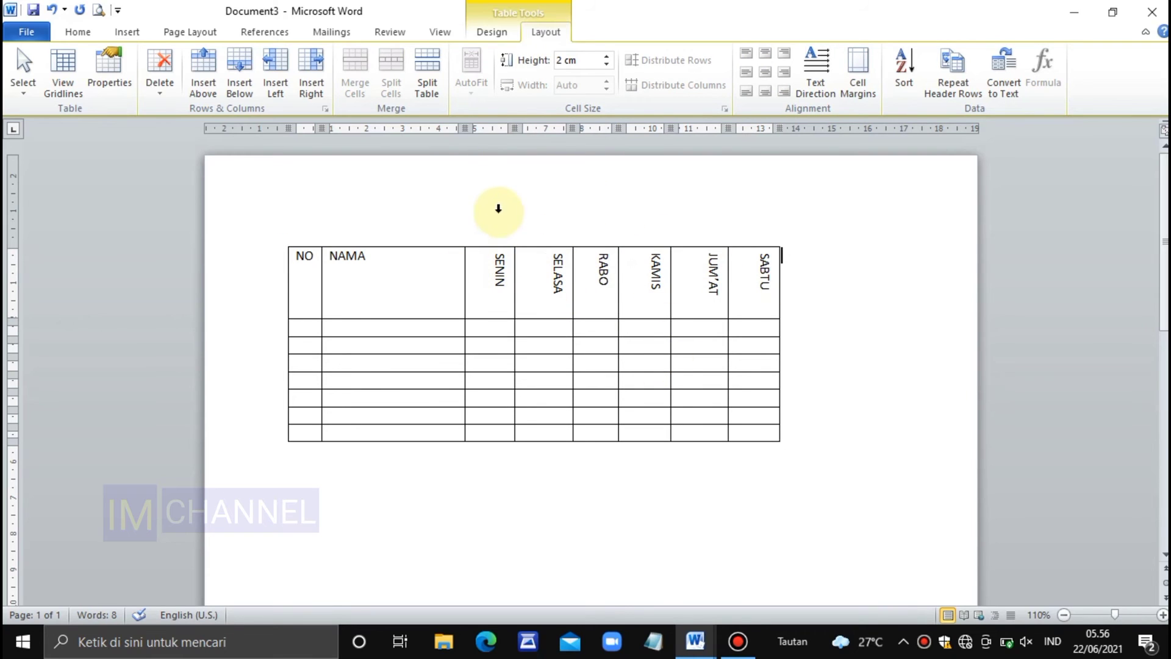
Set the preferred width of the six weekday columns, SENIN to SABTU, to 1,5 cm
left_click_drag(499, 195, 756, 227)
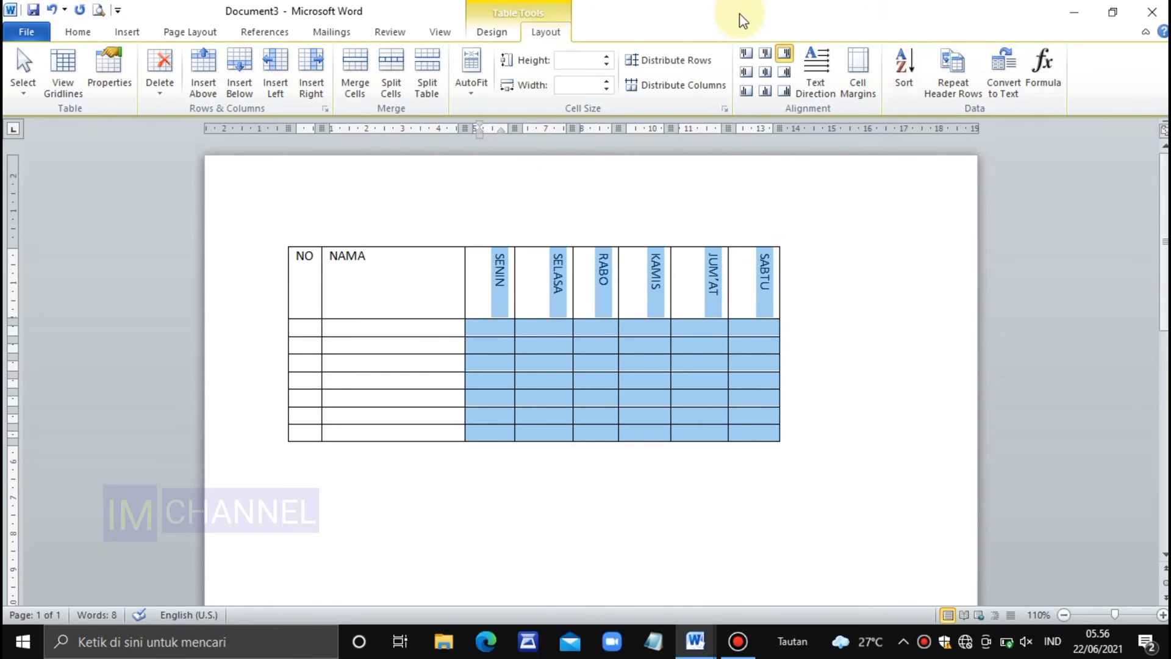
left_click(687, 60)
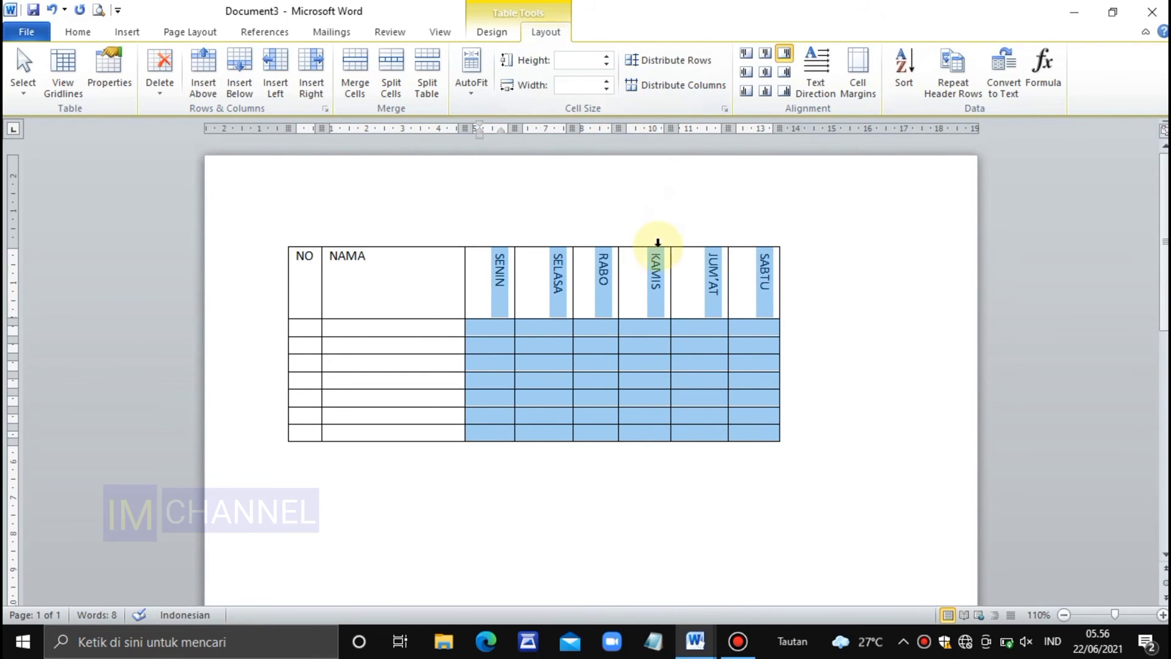
right_click(698, 277)
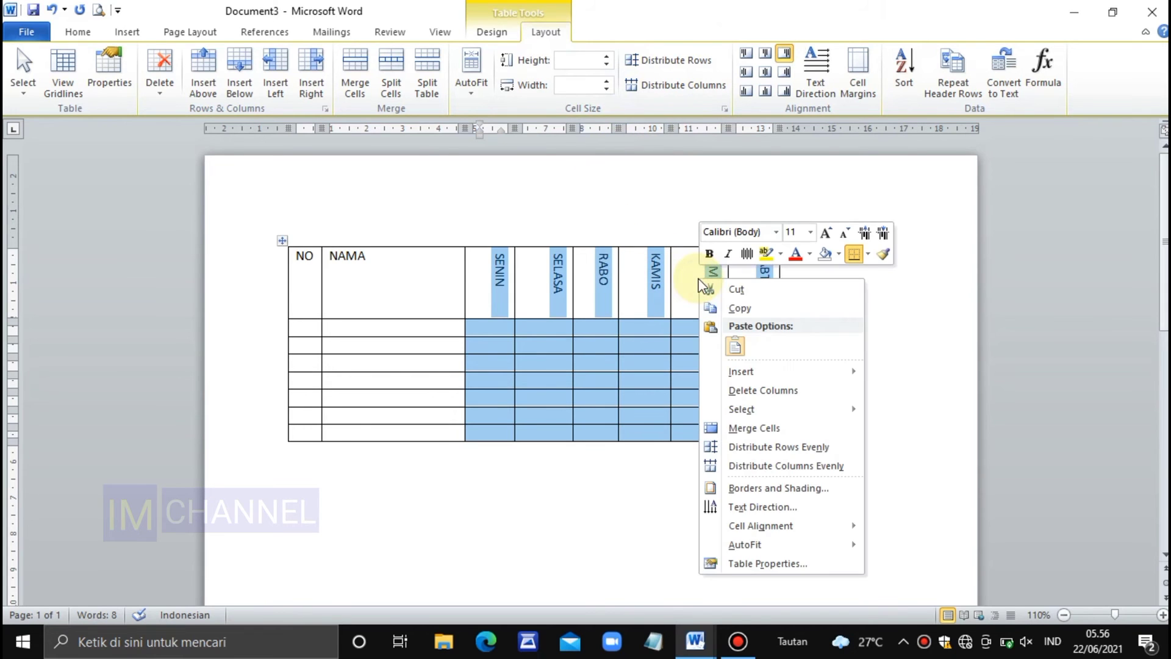
left_click(804, 564)
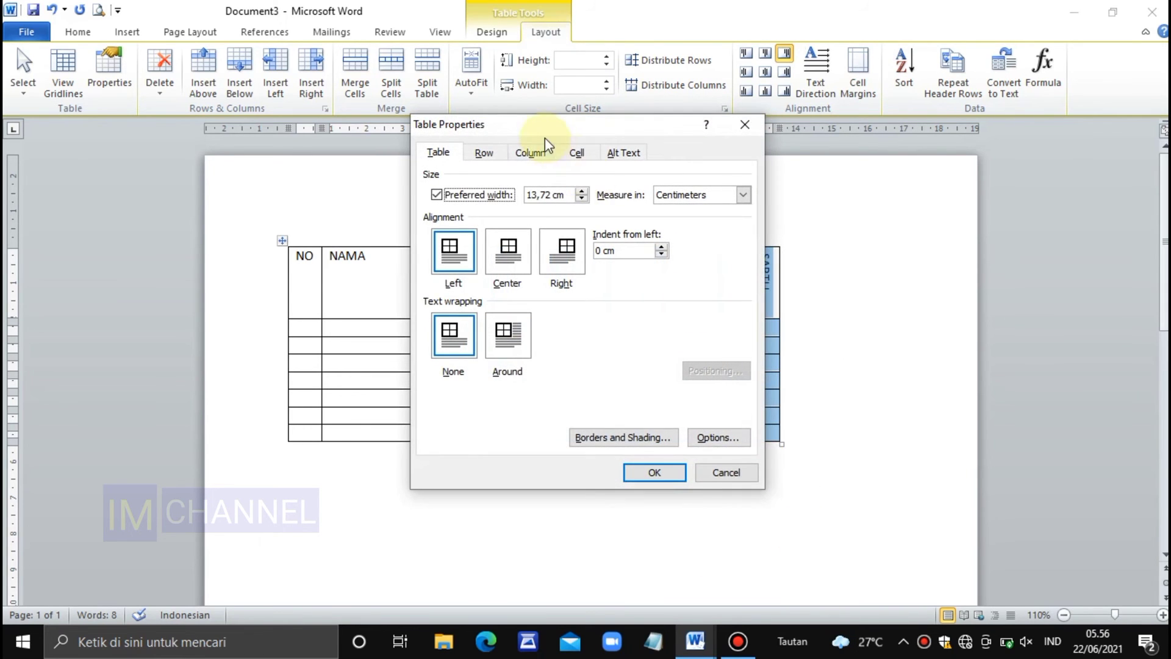
left_click(545, 153)
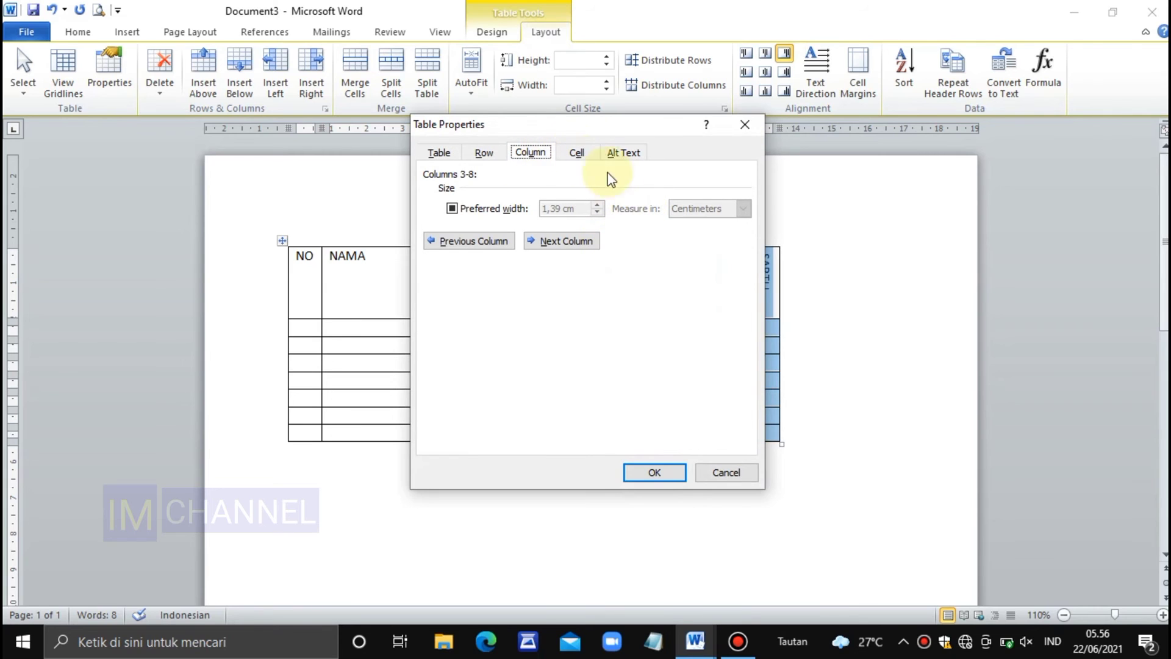
left_click(452, 209)
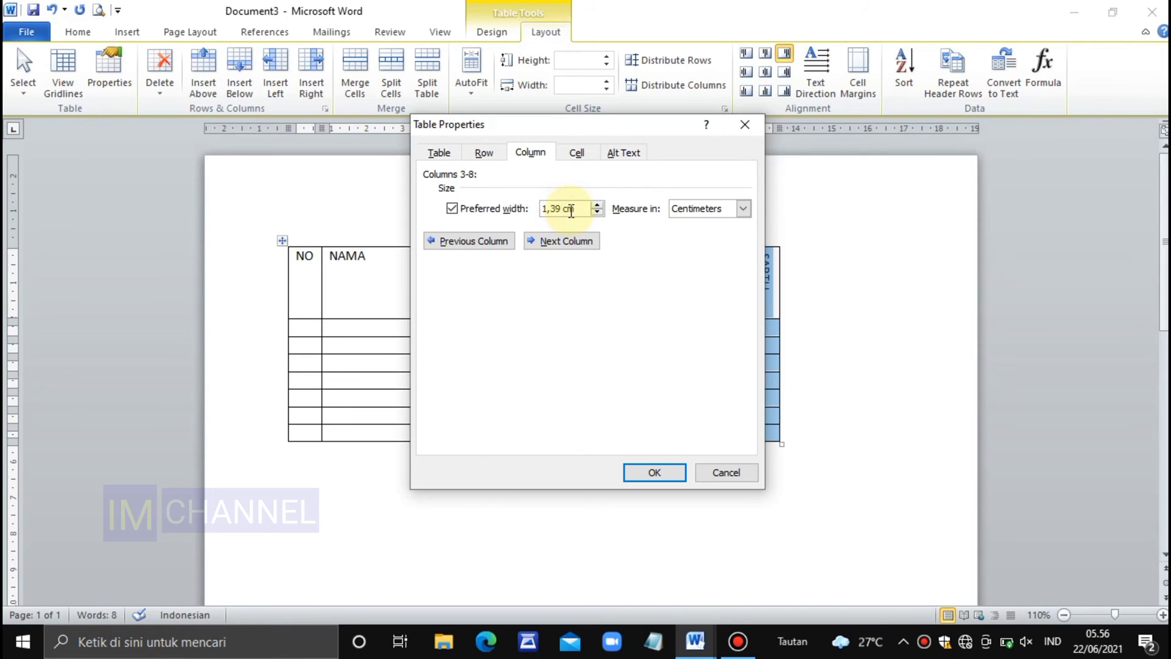
key("BackSpace")
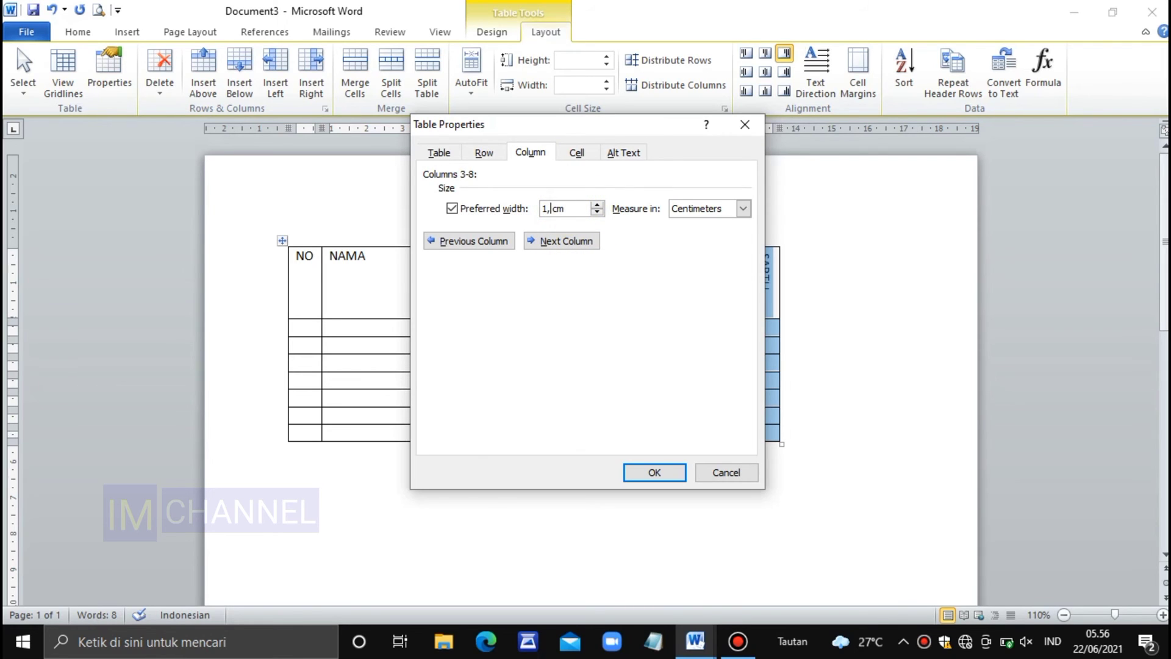
left_click(656, 473)
left_click(830, 466)
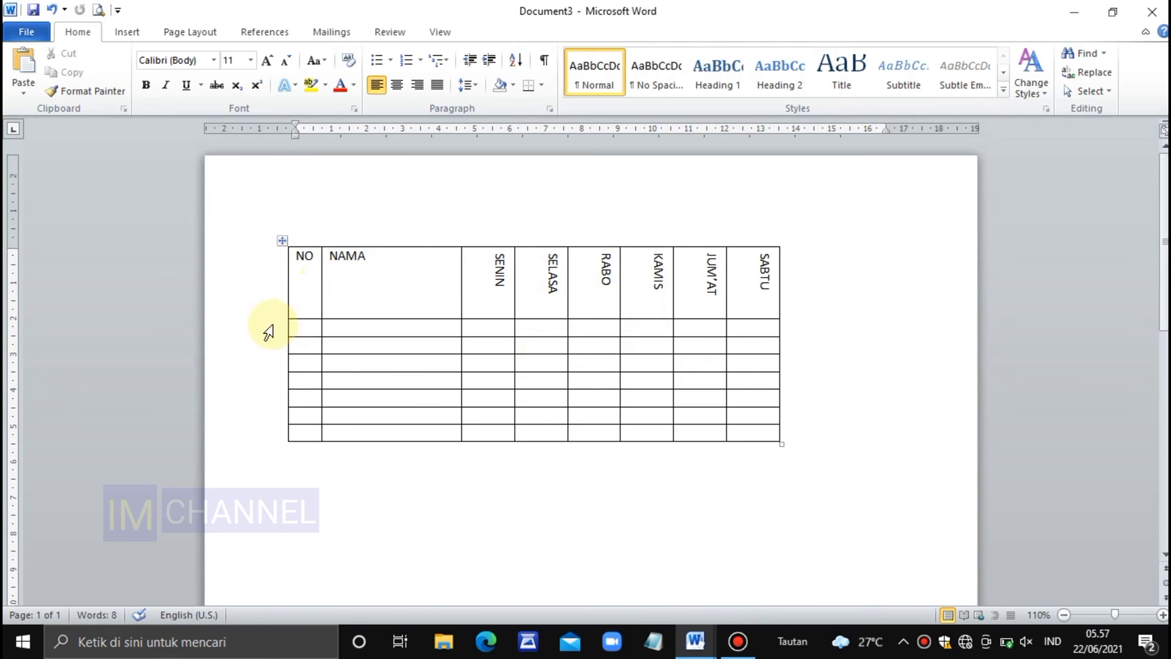
Set the height of all the empty rows below the header row to 1 cm
left_click_drag(268, 332, 266, 432)
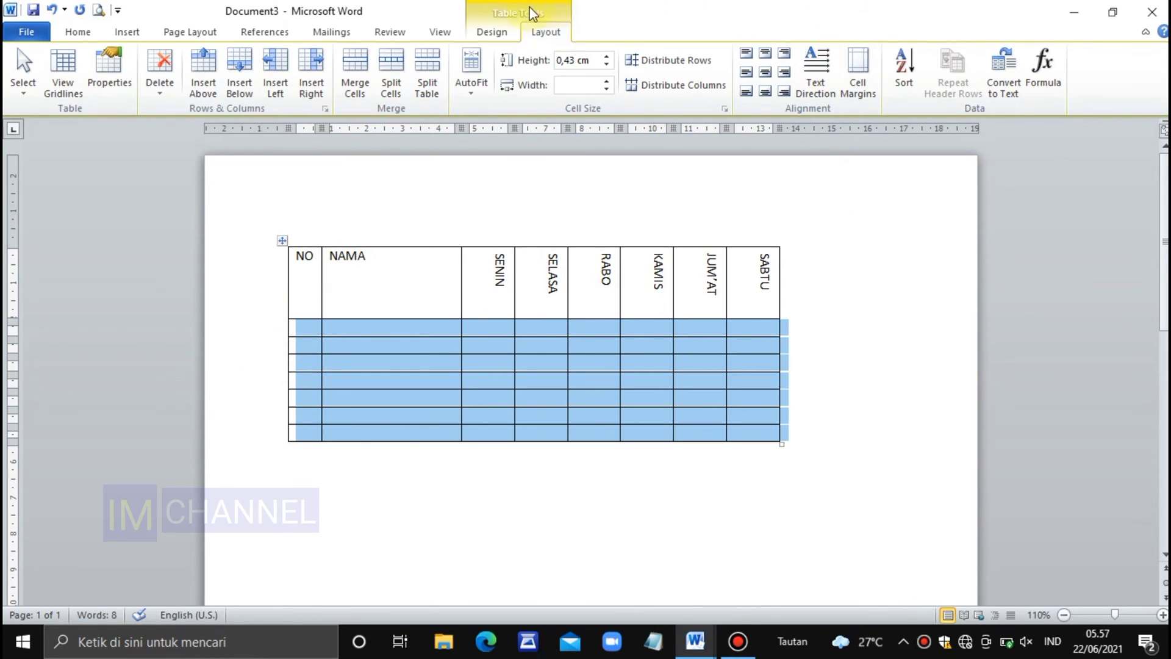
left_click(607, 55)
left_click(607, 56)
left_click(607, 56)
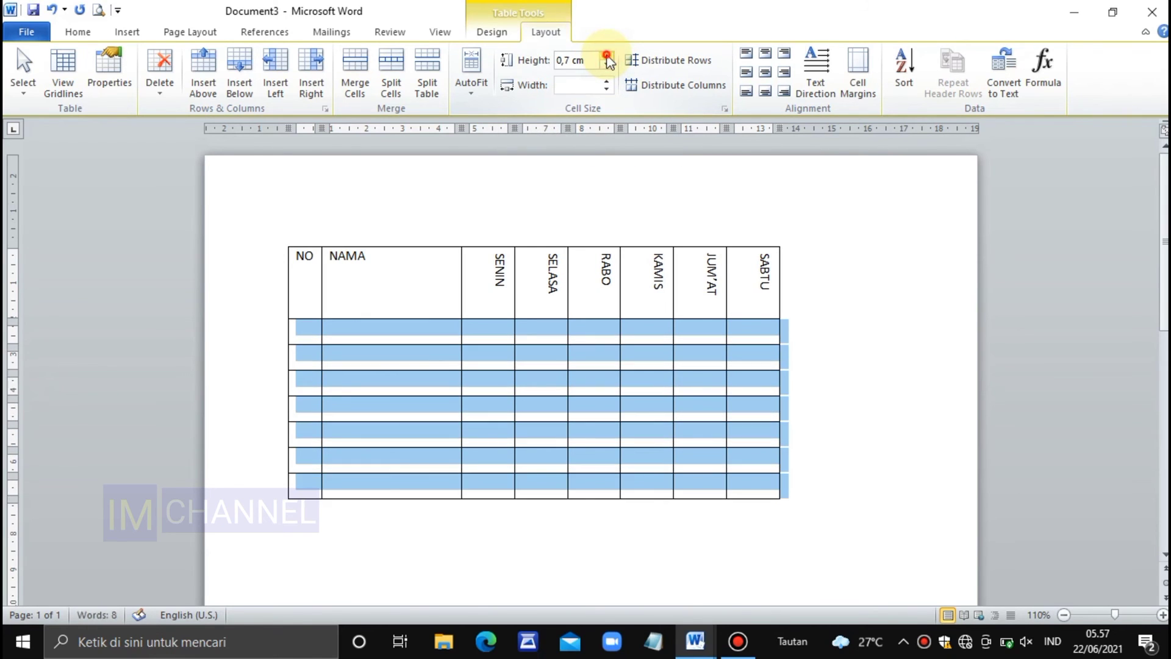
left_click(607, 56)
left_click(607, 56)
left_click(607, 55)
left_click(607, 55)
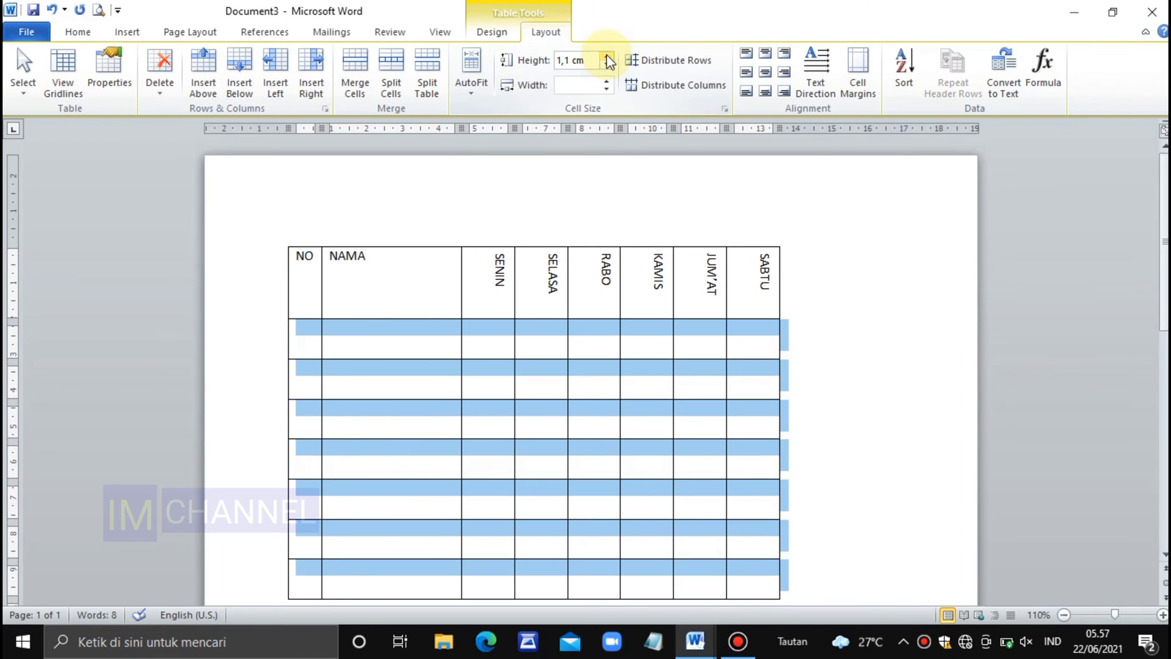
left_click(607, 55)
scroll(876, 309, "down", 2)
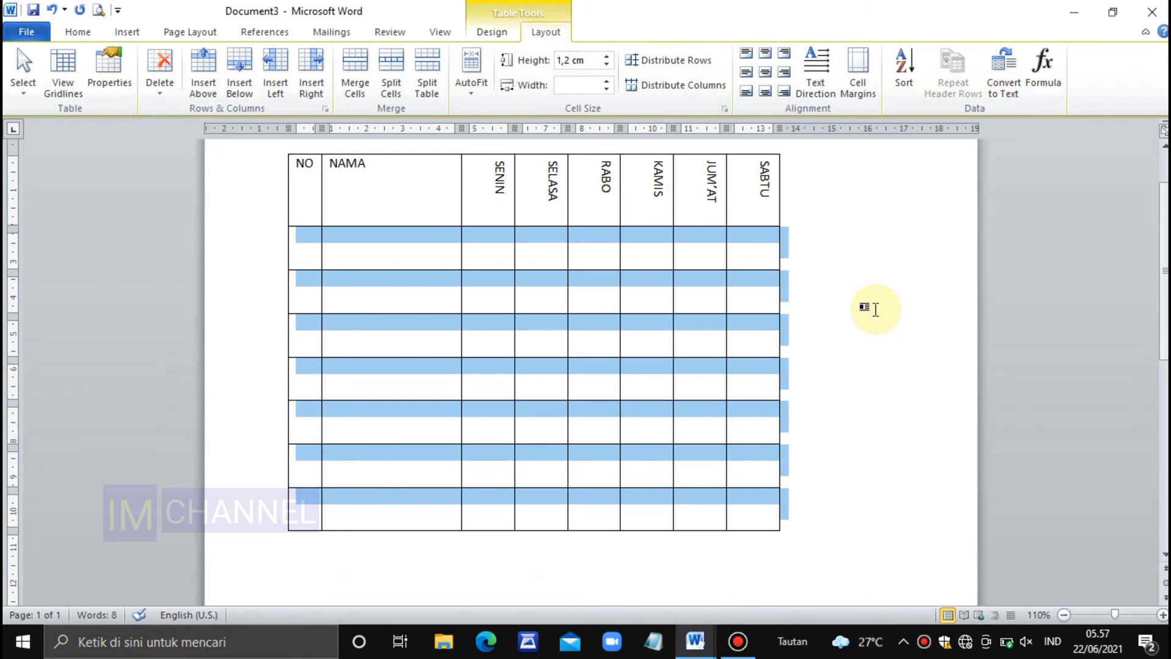
scroll(869, 305, "up", 2)
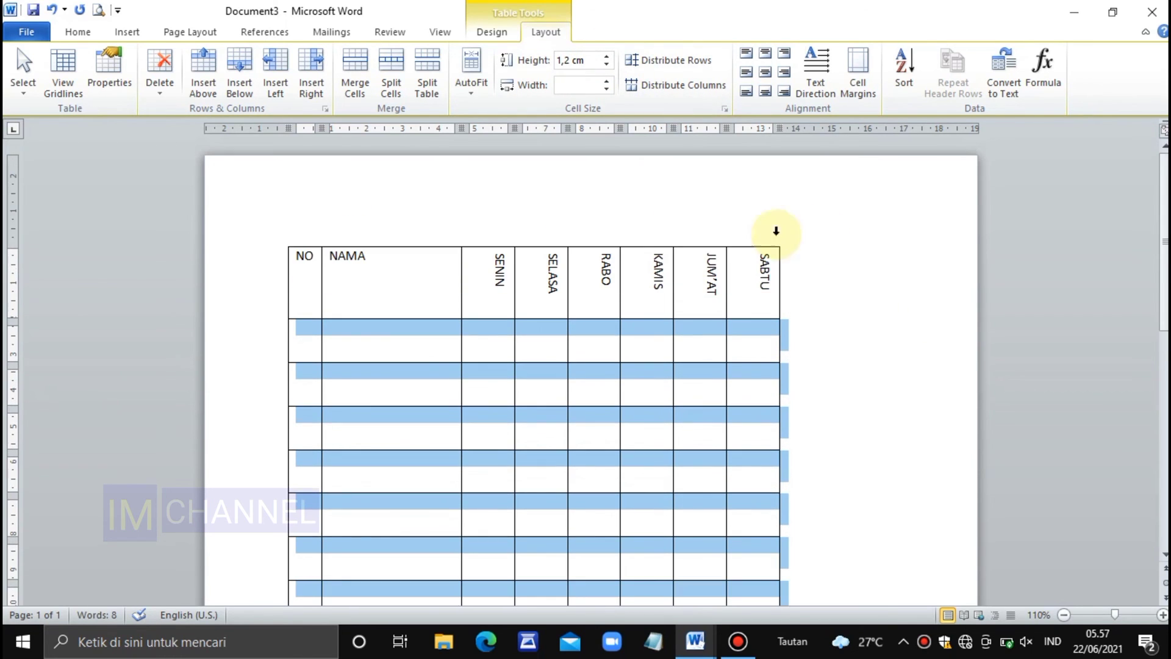
left_click(607, 64)
left_click(607, 64)
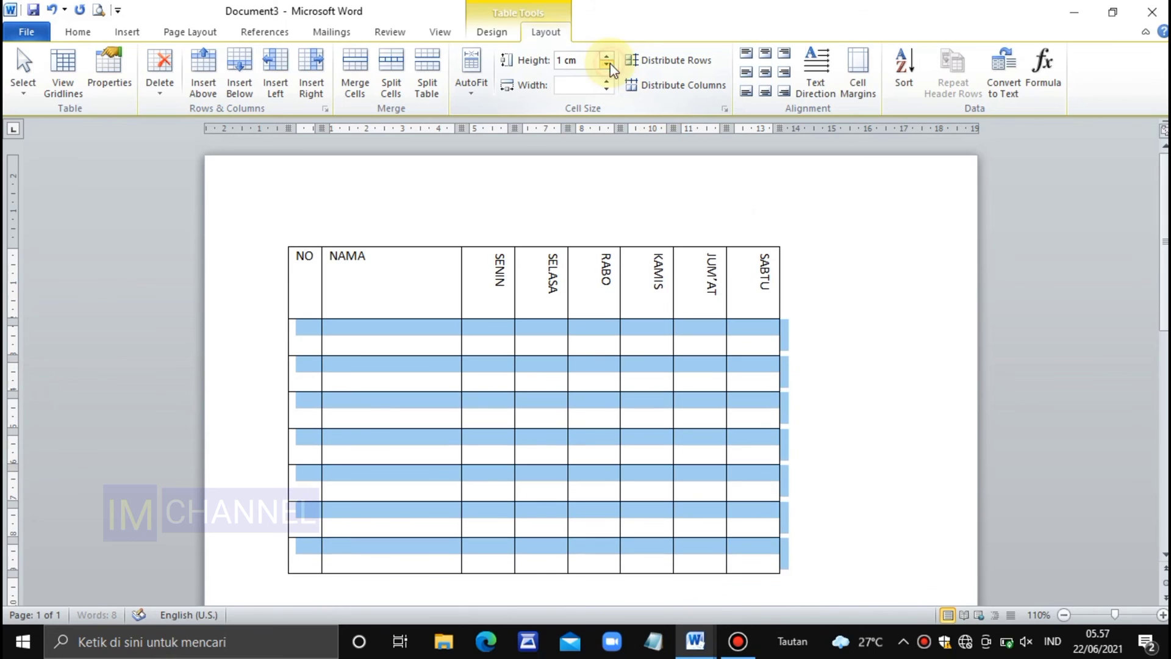
left_click(841, 314)
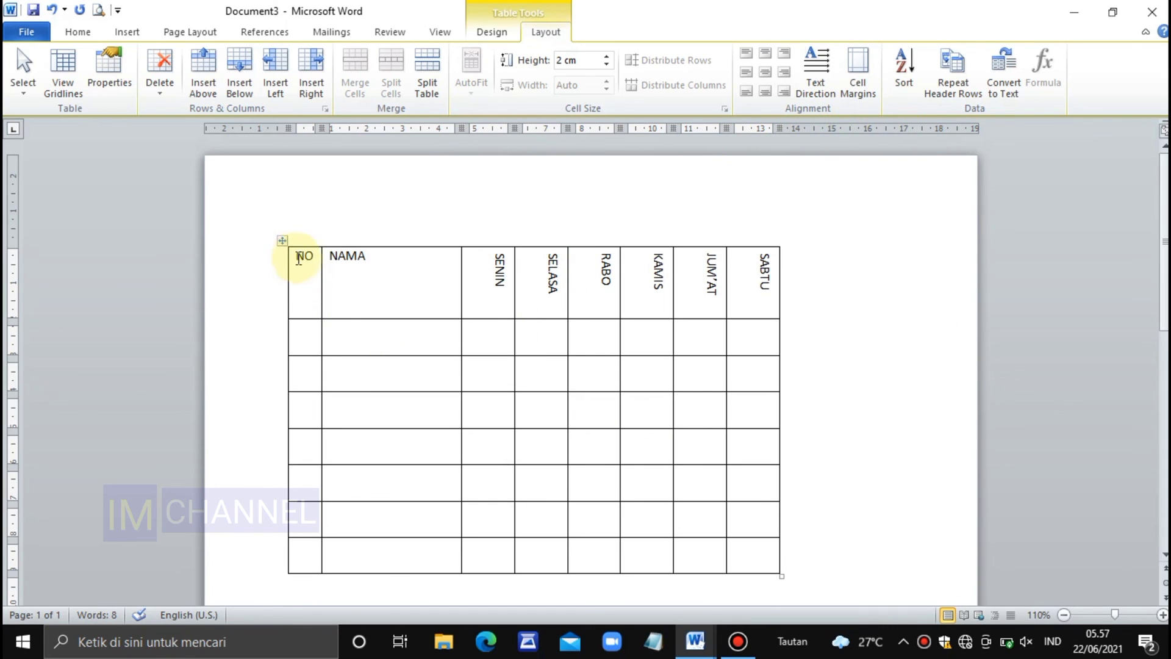
Center the text of all header cells, from NO to SABTU, both horizontally and vertically
left_click_drag(297, 257, 761, 277)
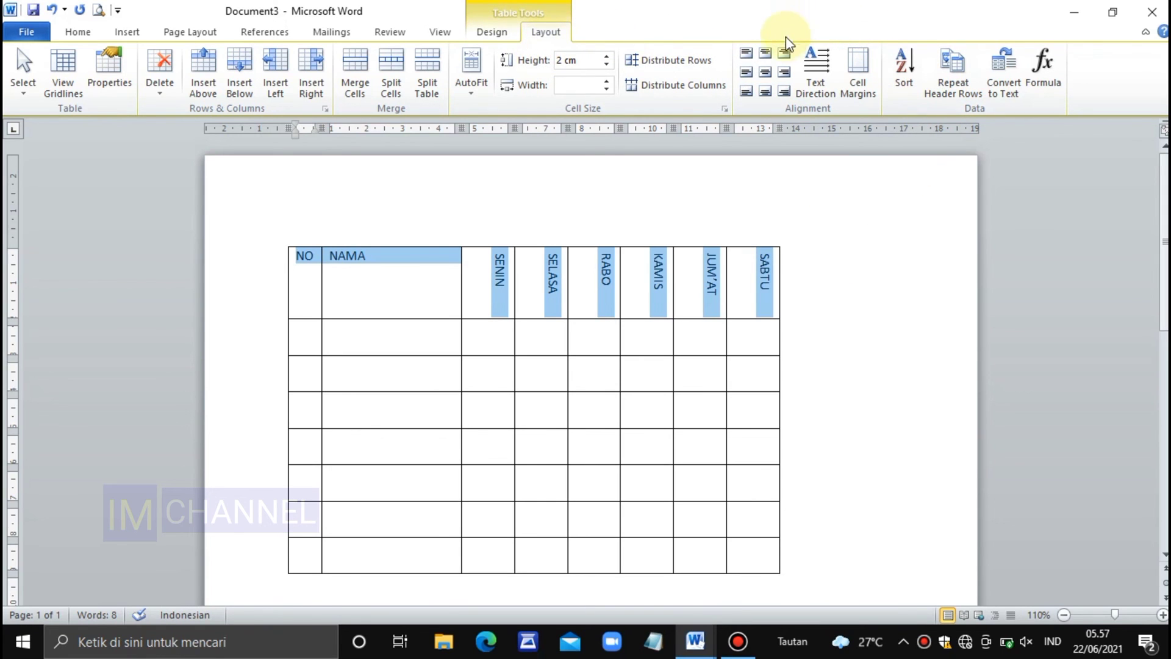
left_click(765, 72)
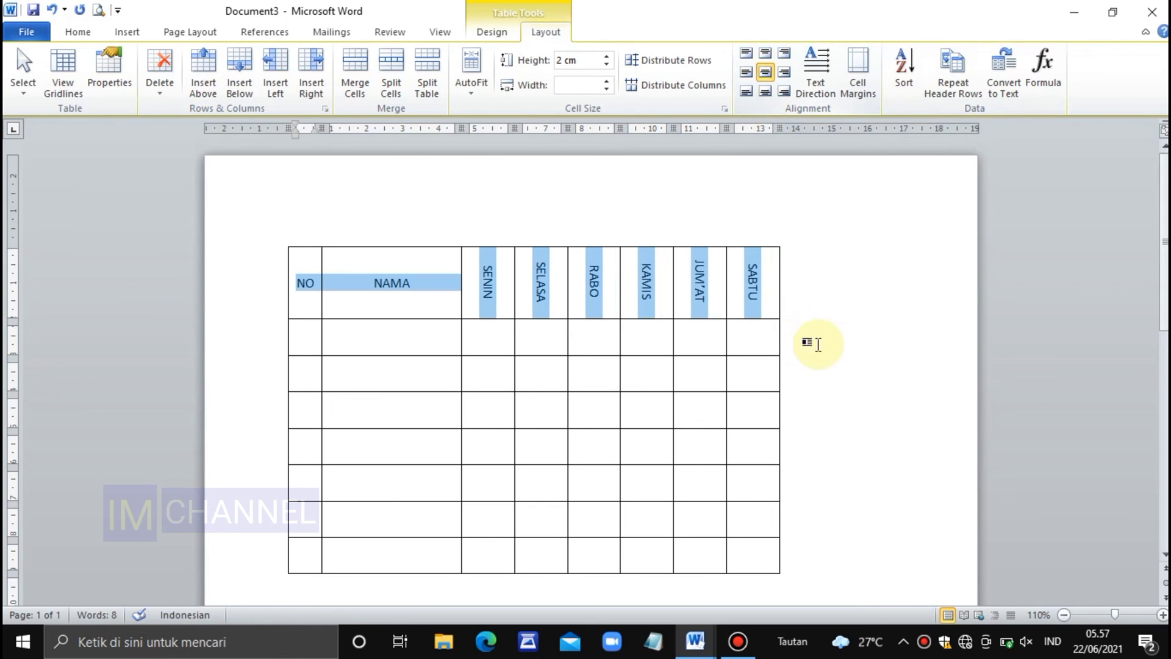
left_click(846, 322)
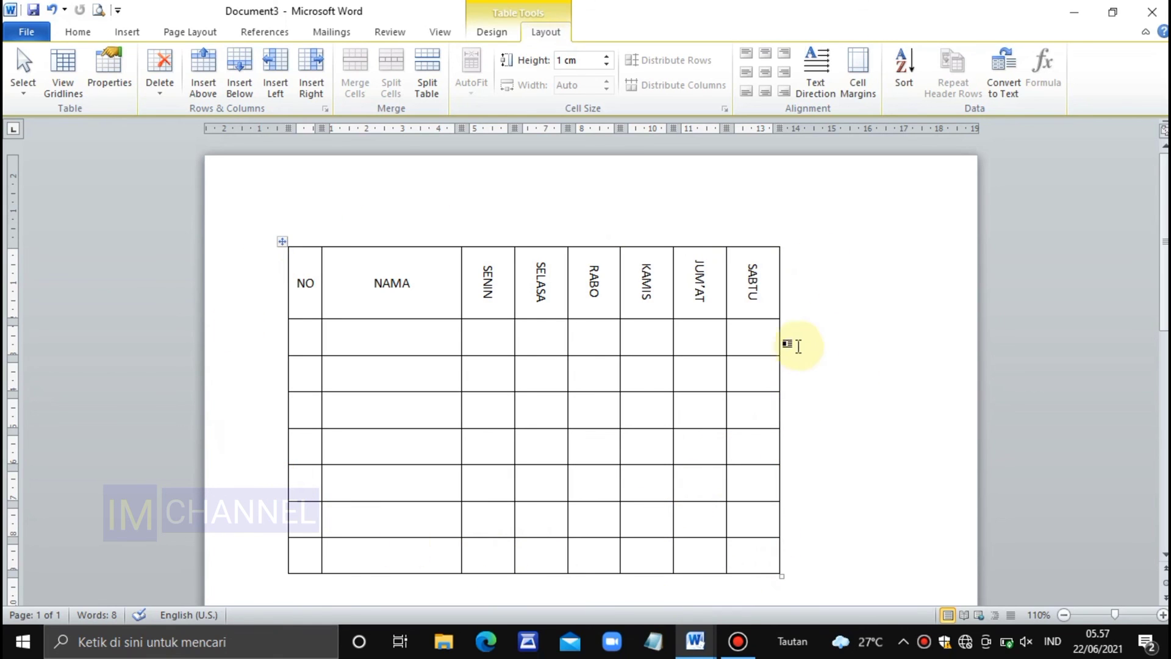
left_click(810, 523)
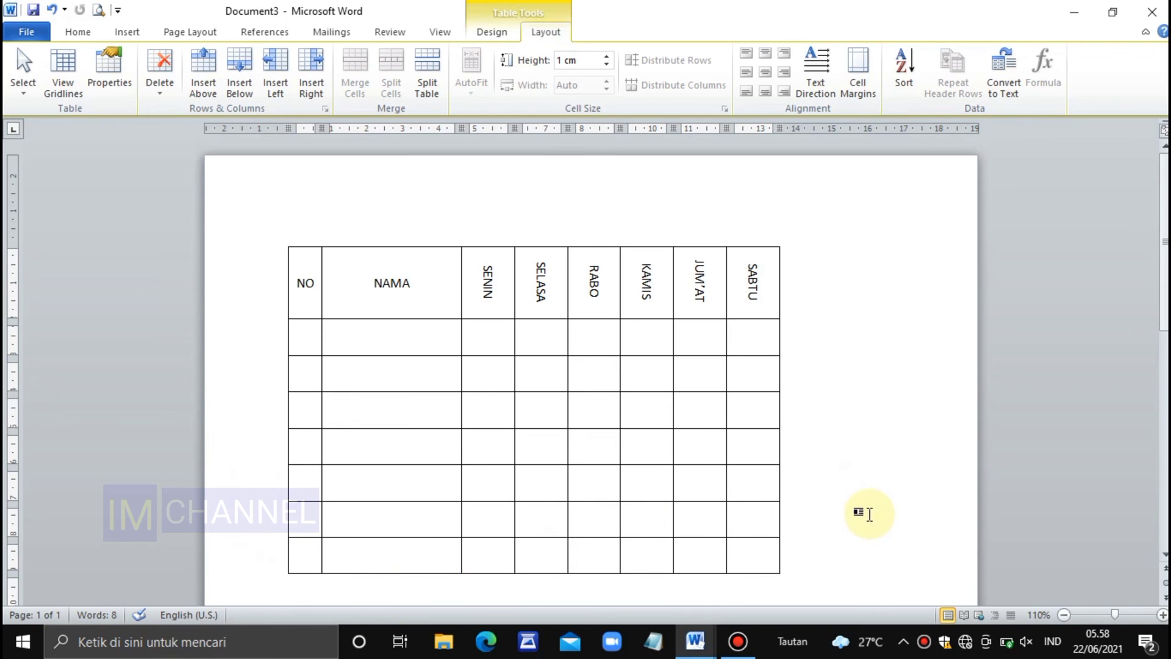
left_click(852, 505)
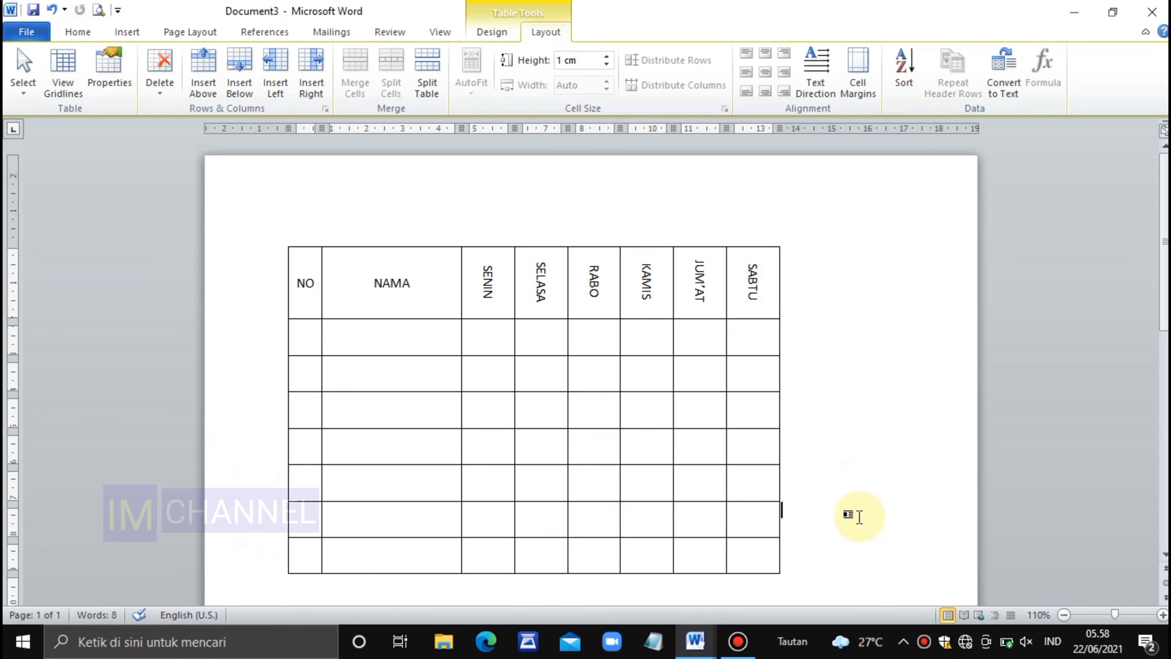